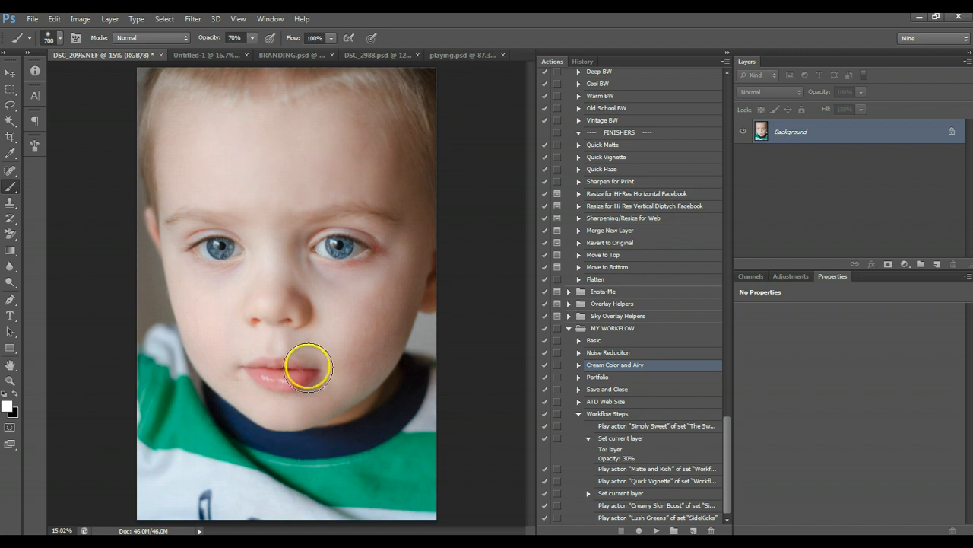
Step: Add a Levels adjustment layer with shadow input 30, midtone 1.17 and highlight input 235
{"action": "left_click", "coordinate": [11, 380]}
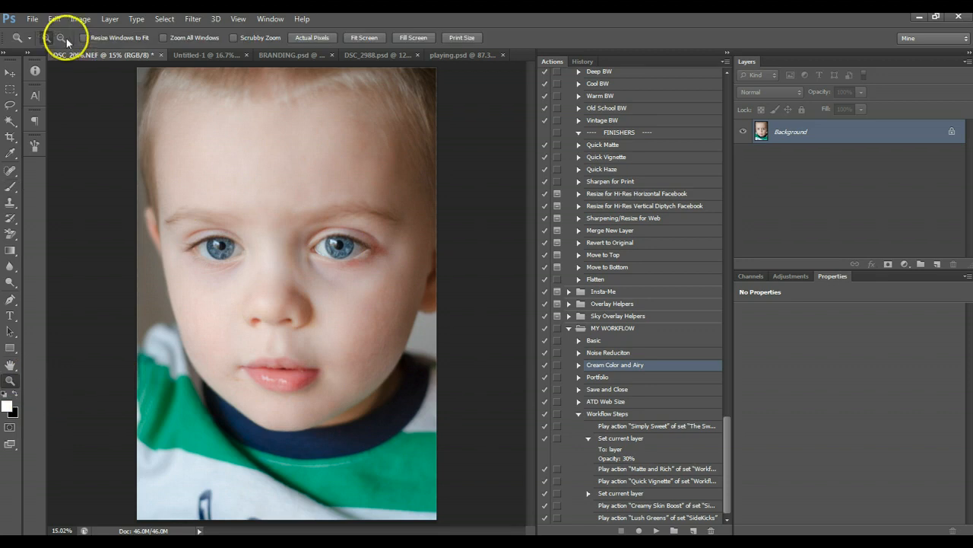
{"action": "left_click", "coordinate": [157, 188]}
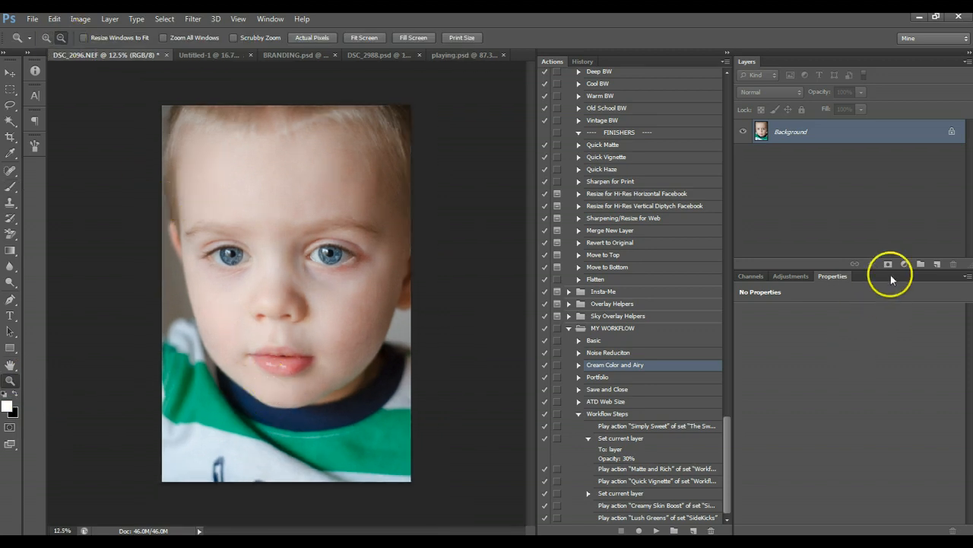
{"action": "left_click", "coordinate": [906, 264]}
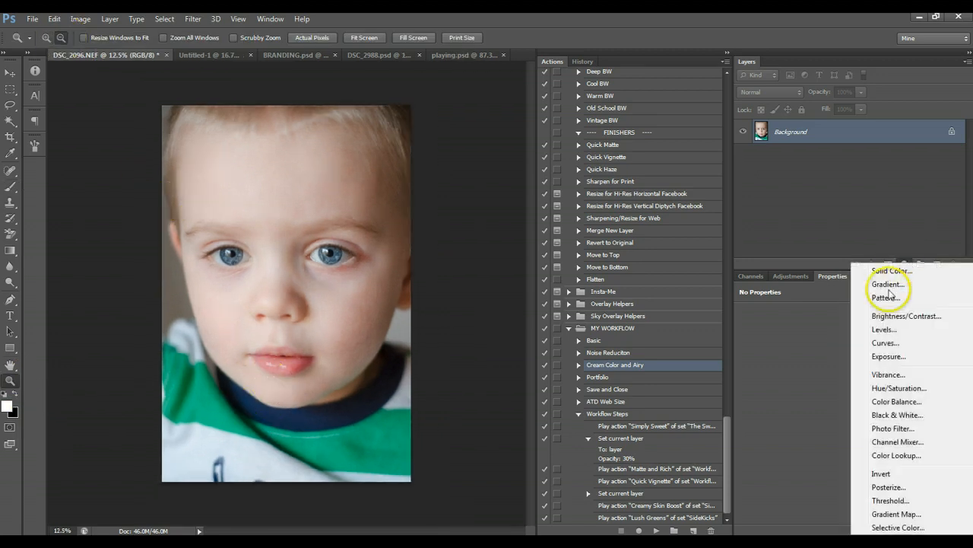
{"action": "left_click", "coordinate": [893, 331]}
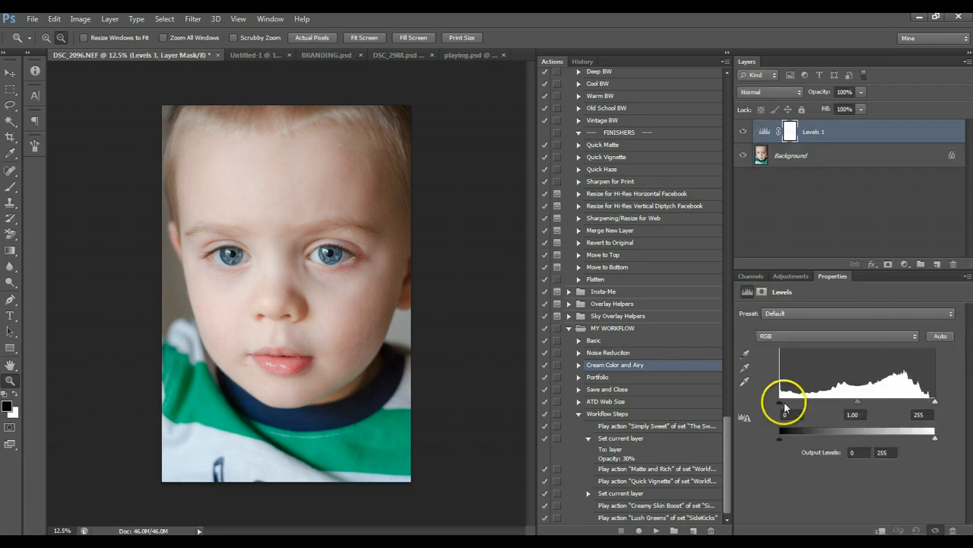
{"action": "left_click_drag", "start_coordinate": [780, 401], "coordinate": [797, 403]}
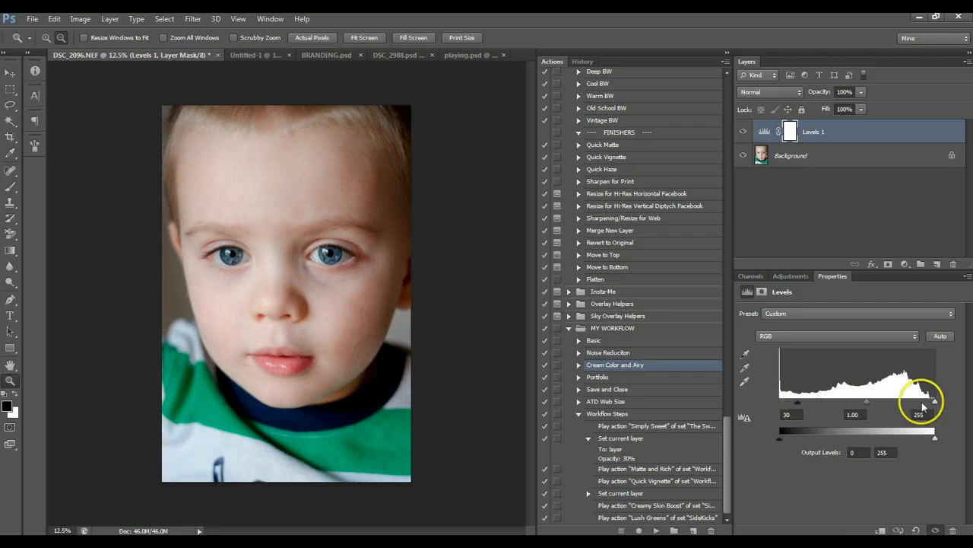
{"action": "left_click_drag", "start_coordinate": [924, 405], "coordinate": [925, 405]}
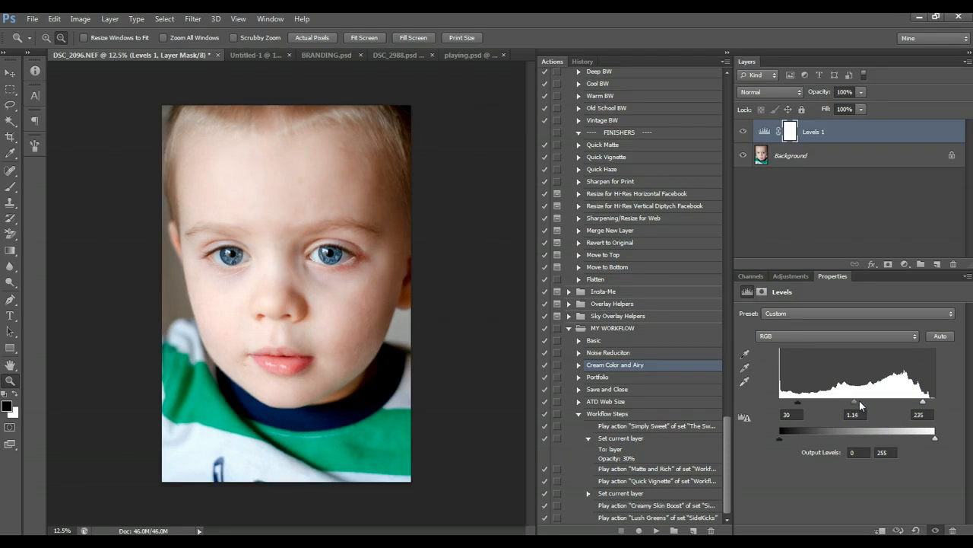
{"action": "left_click_drag", "start_coordinate": [860, 400], "coordinate": [851, 401]}
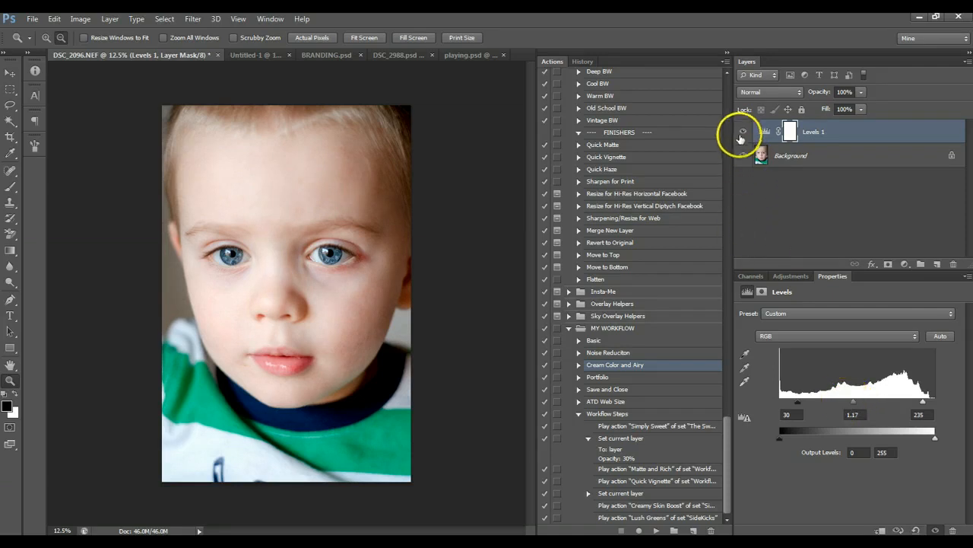
Step: Compare the portrait with the Levels adjustment layer hidden and shown
{"action": "left_click", "coordinate": [743, 132]}
{"action": "left_click", "coordinate": [743, 132]}
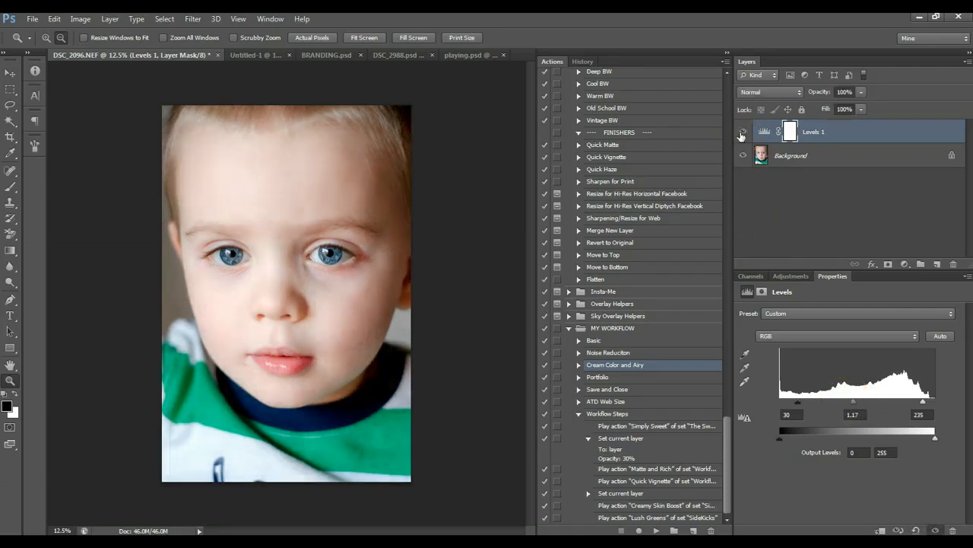
{"action": "left_click", "coordinate": [743, 132]}
{"action": "left_click", "coordinate": [743, 133]}
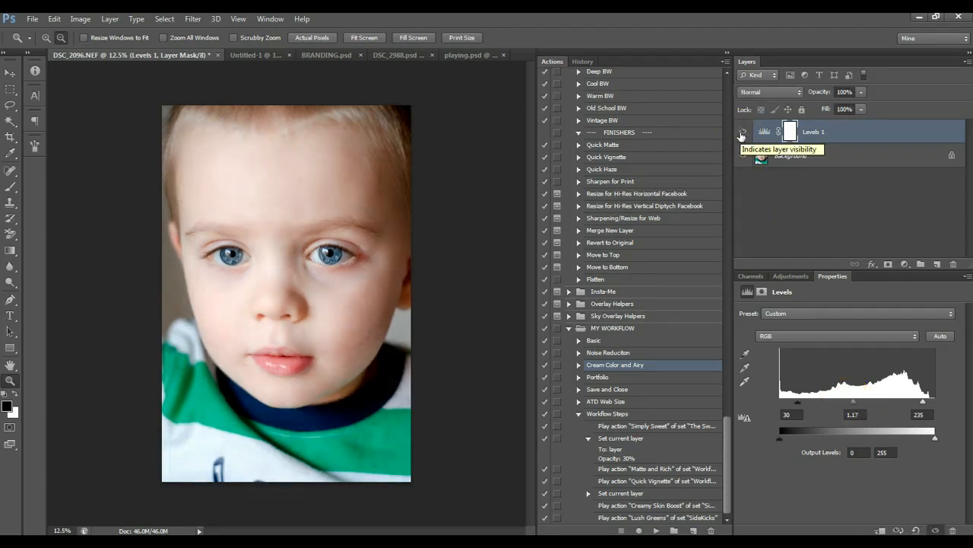
{"action": "left_click", "coordinate": [743, 132]}
{"action": "left_click", "coordinate": [743, 132]}
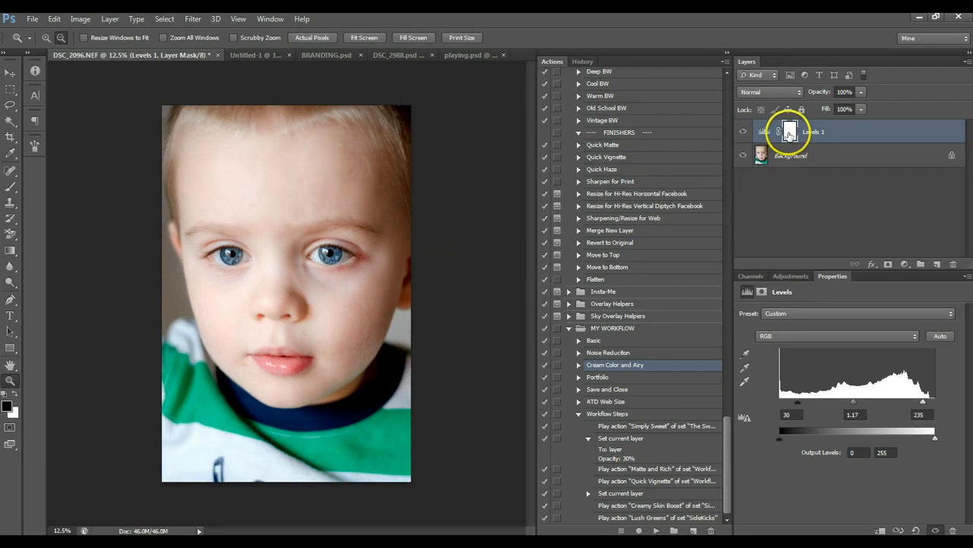
Step: Invert the Levels layer's mask to black and paint white over both eyes with a size 300 brush at 70% opacity
{"action": "left_click", "coordinate": [790, 132]}
{"action": "key", "text": "ctrl+i"}
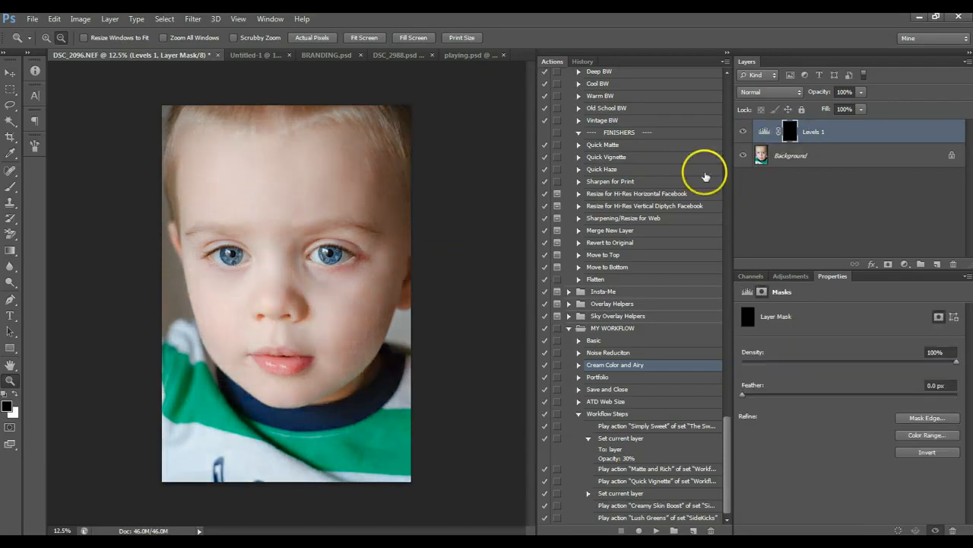
{"action": "left_click", "coordinate": [12, 187]}
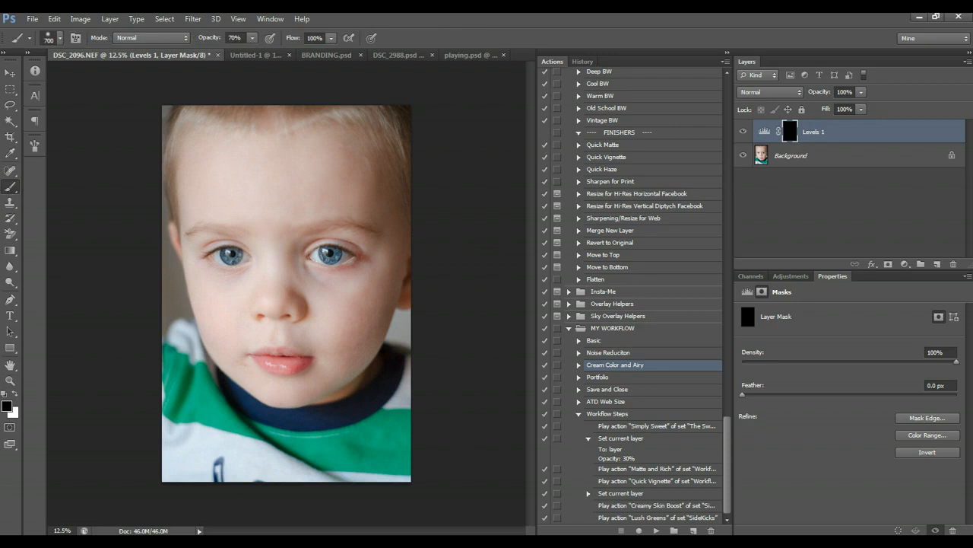
{"action": "left_click", "coordinate": [16, 393]}
{"action": "key", "text": "bracketleft"}
{"action": "key", "text": "bracketleft"}
{"action": "key", "text": "bracketleft"}
{"action": "key", "text": "bracketleft"}
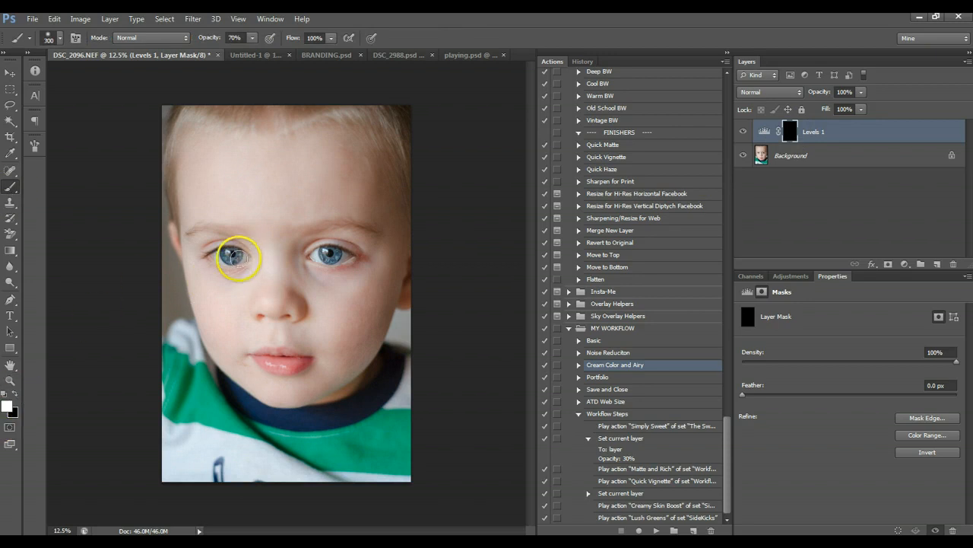
{"action": "left_click_drag", "start_coordinate": [228, 252], "coordinate": [234, 255]}
{"action": "left_click_drag", "start_coordinate": [322, 254], "coordinate": [315, 256]}
{"action": "left_click_drag", "start_coordinate": [233, 258], "coordinate": [216, 257]}
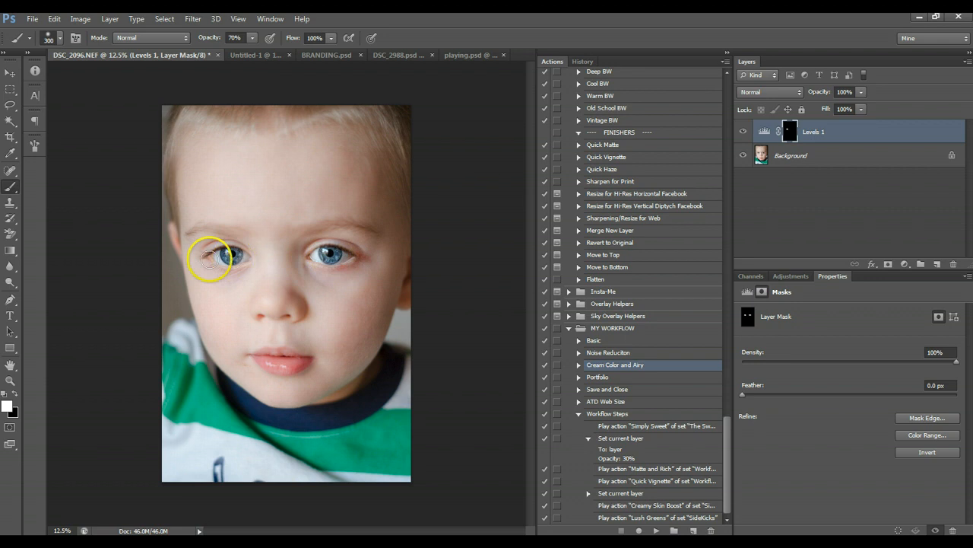
Step: Compare the eyes with the masked Levels layer hidden and shown
{"action": "left_click", "coordinate": [748, 133]}
{"action": "left_click", "coordinate": [749, 133]}
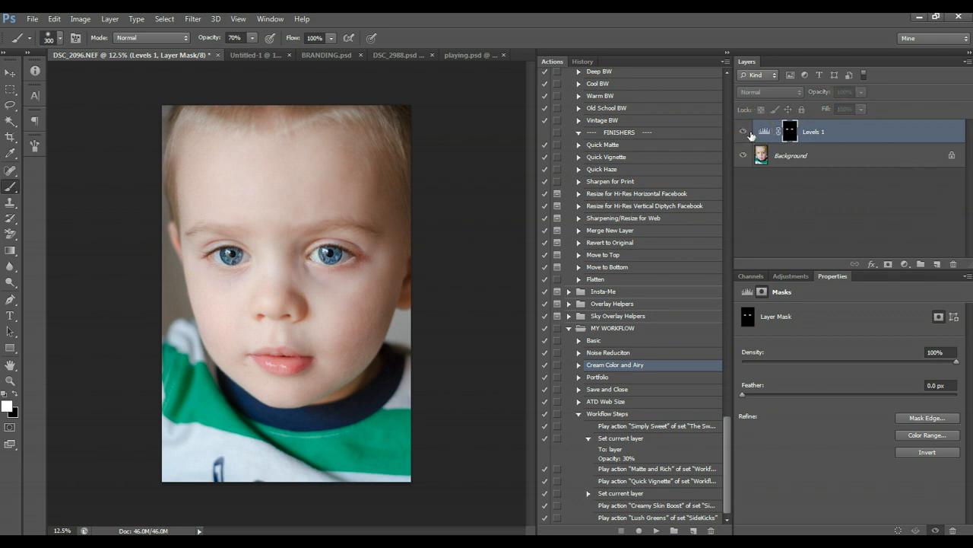
{"action": "left_click", "coordinate": [749, 133]}
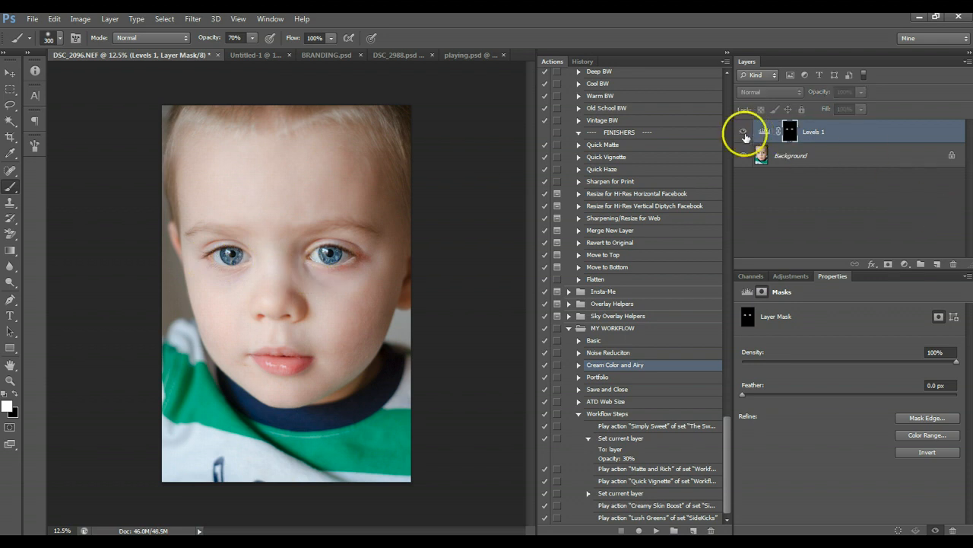
{"action": "left_click", "coordinate": [745, 133]}
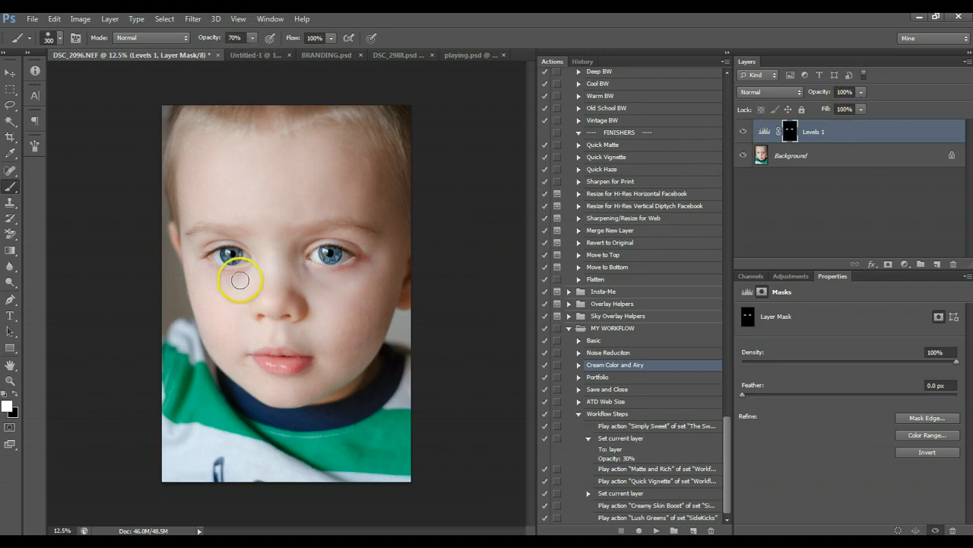
{"action": "left_click", "coordinate": [740, 133]}
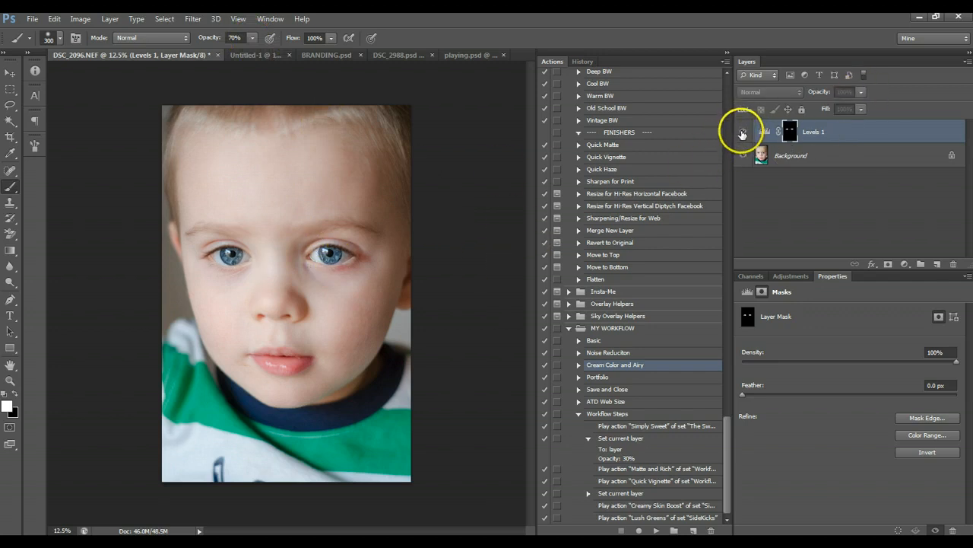
{"action": "left_click", "coordinate": [739, 133]}
Step: Reduce the Levels layer's opacity to 50% and check the eyes with the layer hidden and shown
{"action": "left_click", "coordinate": [862, 92]}
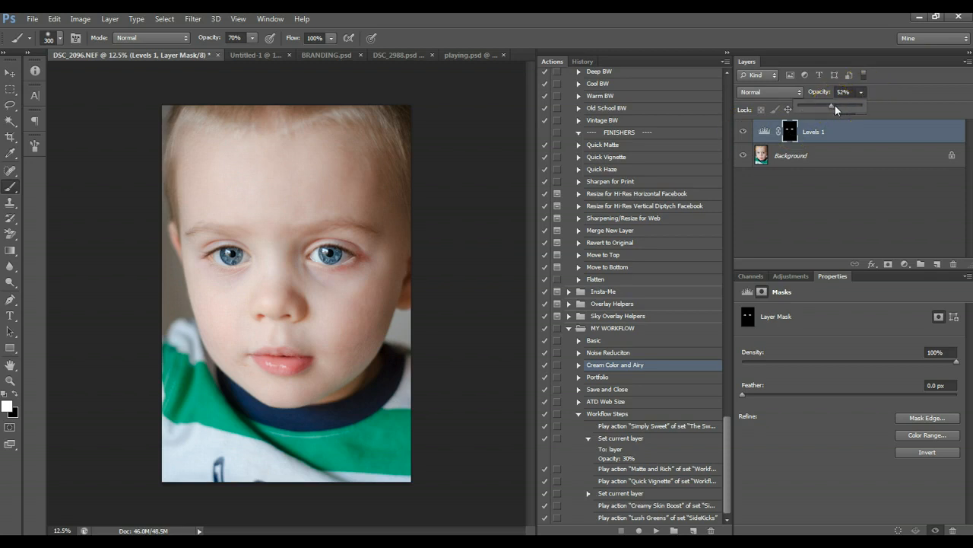
{"action": "left_click_drag", "start_coordinate": [835, 106], "coordinate": [836, 107]}
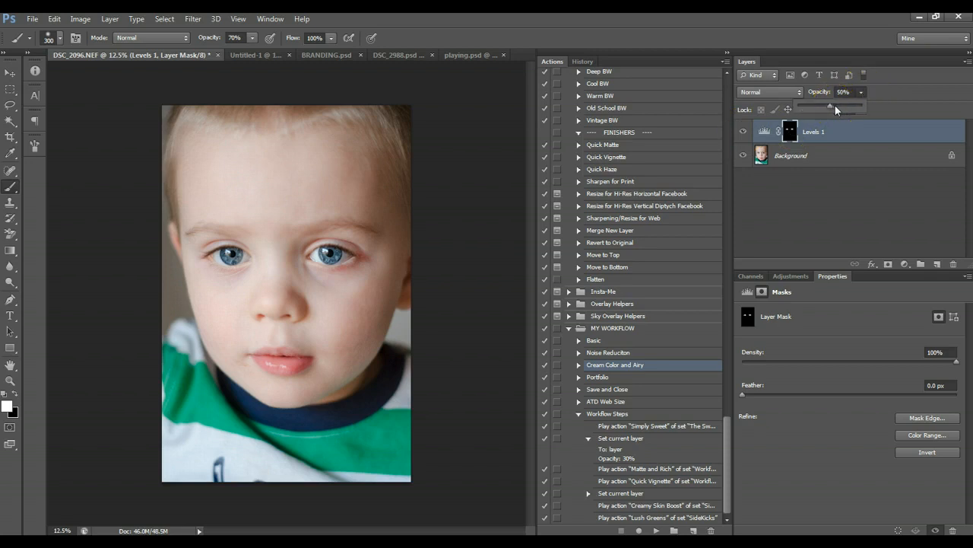
{"action": "left_click", "coordinate": [741, 133]}
{"action": "left_click", "coordinate": [742, 133]}
{"action": "left_click", "coordinate": [742, 134]}
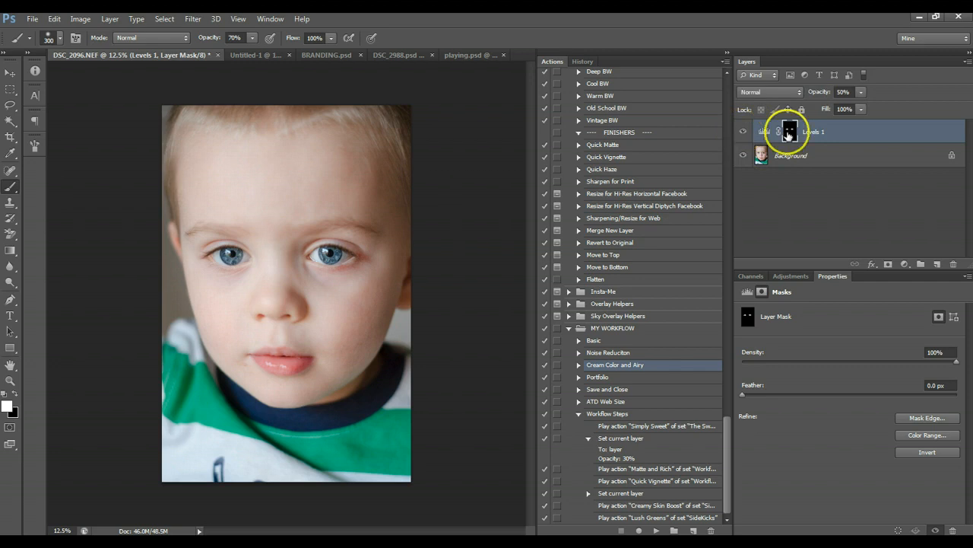
Step: Add a Hue/Saturation adjustment layer above the Levels layer and raise its Master saturation slightly
{"action": "left_click", "coordinate": [905, 264]}
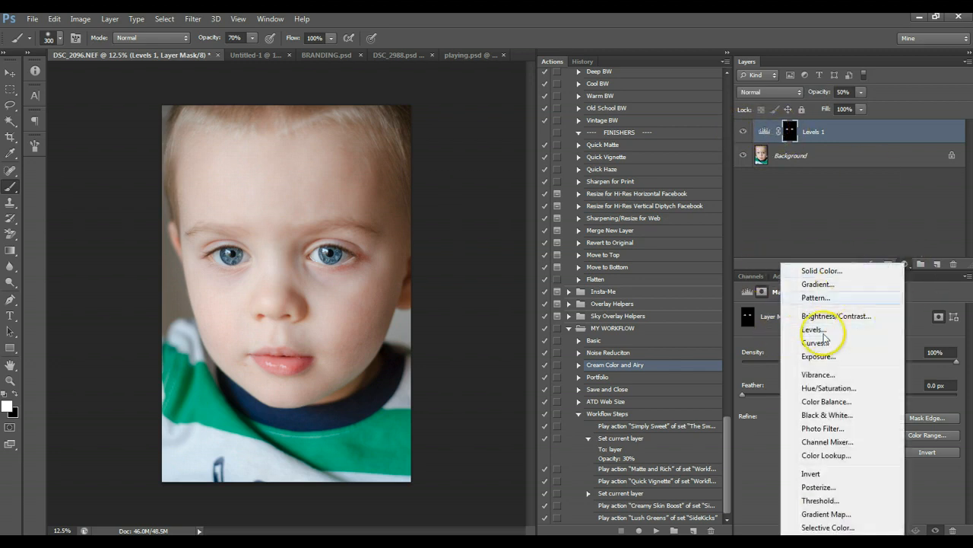
{"action": "left_click", "coordinate": [827, 388]}
{"action": "left_click_drag", "start_coordinate": [850, 383], "coordinate": [869, 388]}
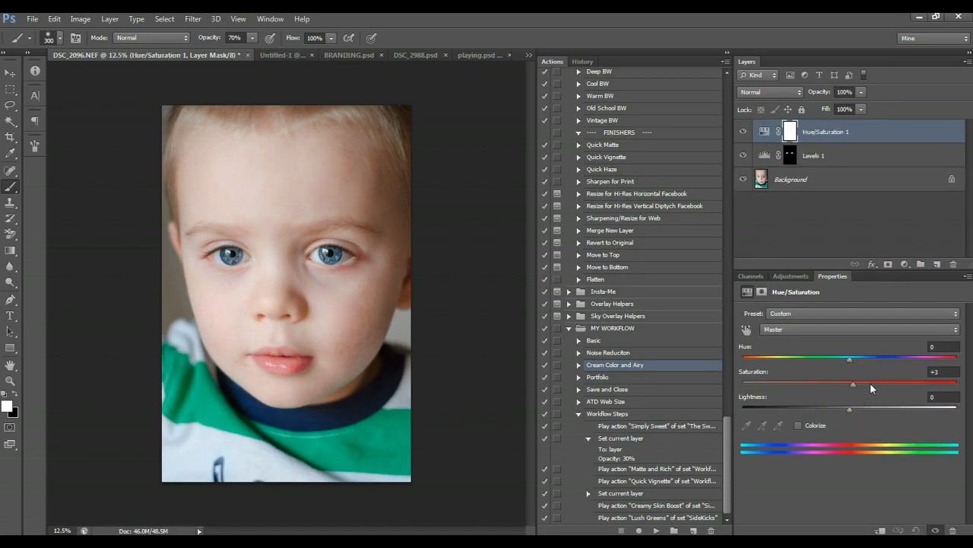
Step: Boost the saturation of the Blues range beyond +44 and set the Blues lightness to +16
{"action": "left_click", "coordinate": [815, 329]}
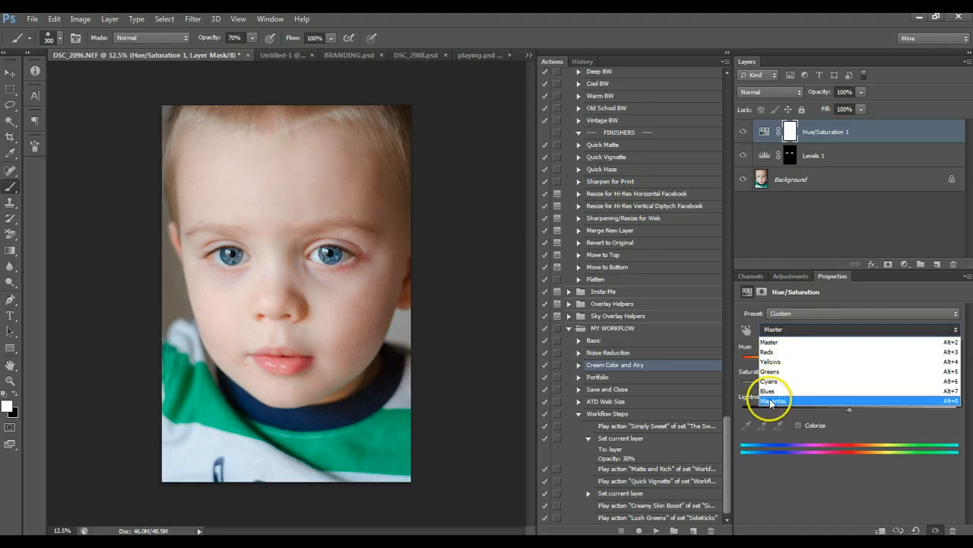
{"action": "left_click", "coordinate": [774, 391]}
{"action": "left_click_drag", "start_coordinate": [850, 384], "coordinate": [826, 384]}
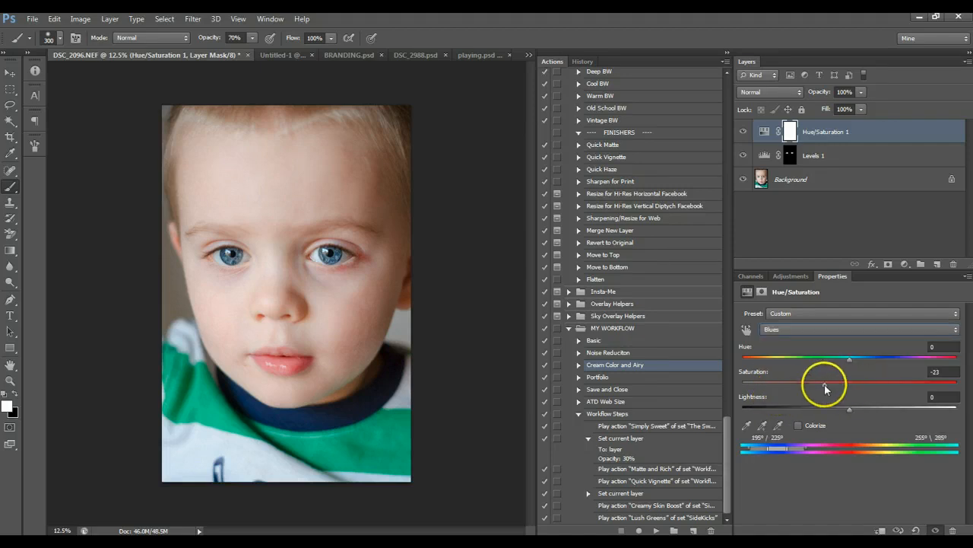
{"action": "mouse_move", "coordinate": [908, 384]}
{"action": "left_mouse_down"}
{"action": "mouse_move", "coordinate": [880, 384]}
{"action": "mouse_move", "coordinate": [957, 384]}
{"action": "mouse_move", "coordinate": [860, 385]}
{"action": "mouse_move", "coordinate": [898, 385]}
{"action": "left_mouse_up"}
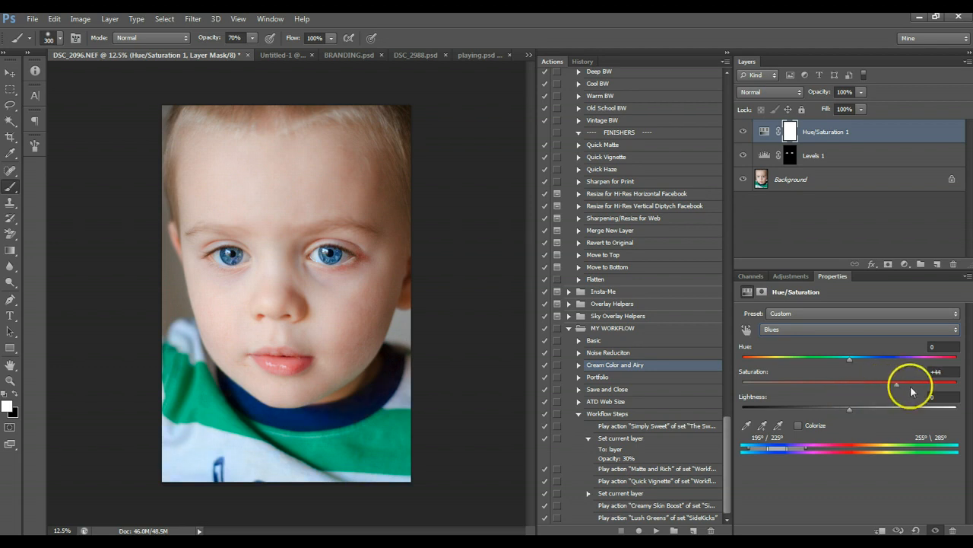
{"action": "mouse_move", "coordinate": [800, 412]}
{"action": "left_mouse_down"}
{"action": "mouse_move", "coordinate": [956, 411]}
{"action": "mouse_move", "coordinate": [743, 412]}
{"action": "mouse_move", "coordinate": [869, 412]}
{"action": "mouse_move", "coordinate": [861, 412]}
{"action": "left_mouse_up"}
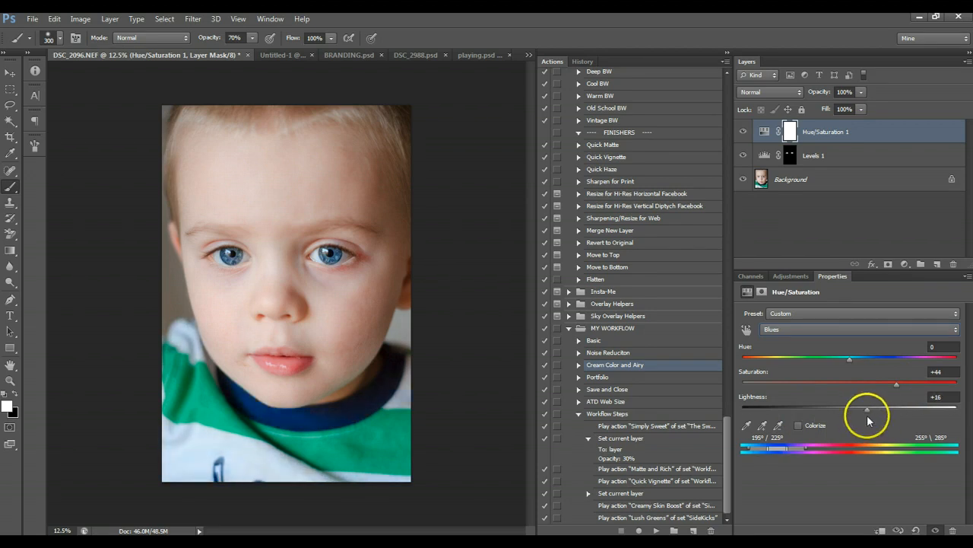
{"action": "left_click_drag", "start_coordinate": [897, 384], "coordinate": [913, 387]}
Step: Set the Hue/Saturation layer's Master saturation to +26
{"action": "left_click", "coordinate": [812, 330]}
{"action": "left_click", "coordinate": [791, 341]}
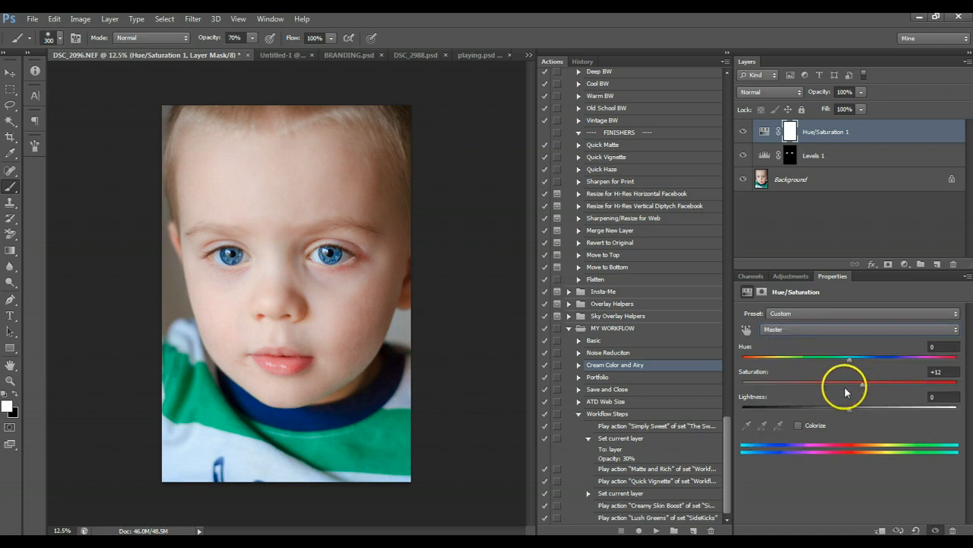
{"action": "left_click_drag", "start_coordinate": [837, 386], "coordinate": [907, 385]}
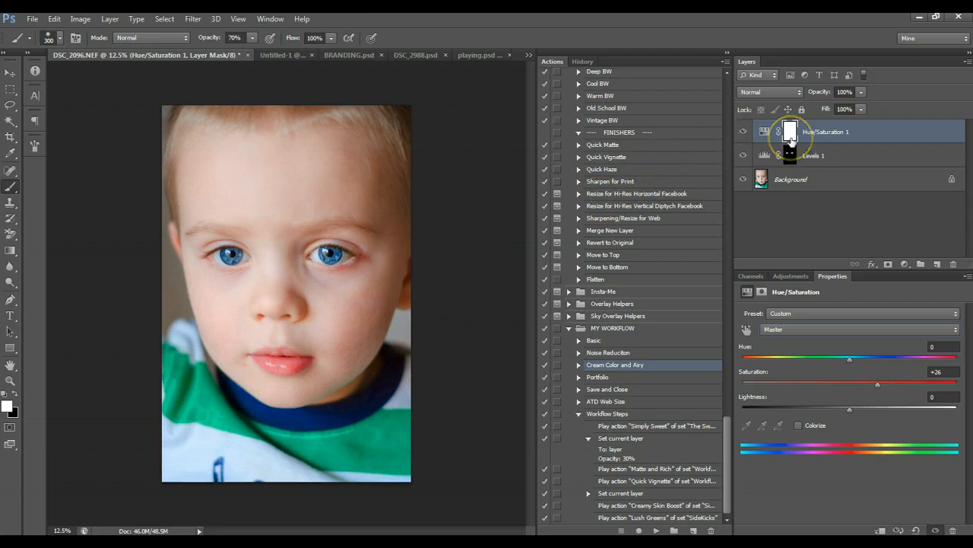
Step: Invert the Hue/Saturation layer's mask to black and paint white over both irises with the size 300 brush
{"action": "left_click", "coordinate": [791, 135]}
{"action": "key", "text": "ctrl+i"}
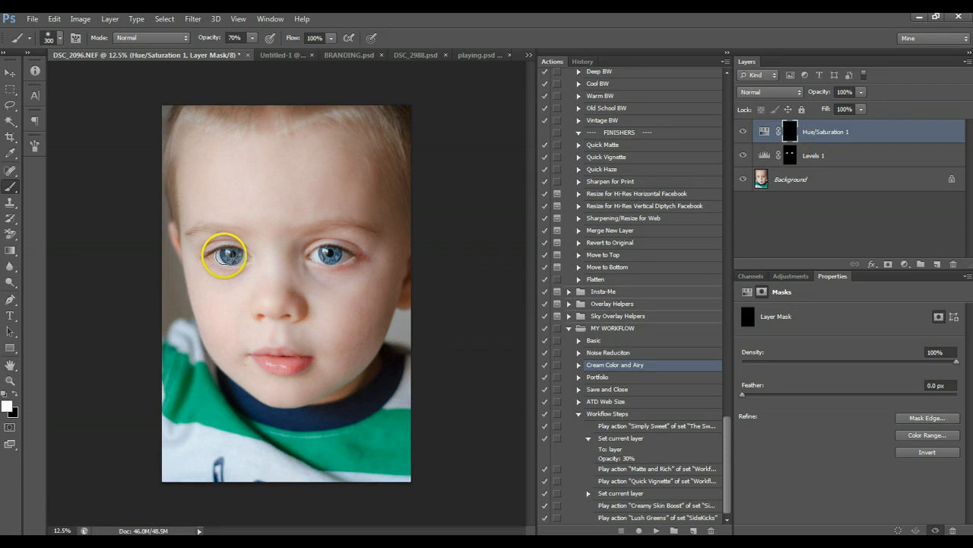
{"action": "left_click_drag", "start_coordinate": [224, 255], "coordinate": [232, 254]}
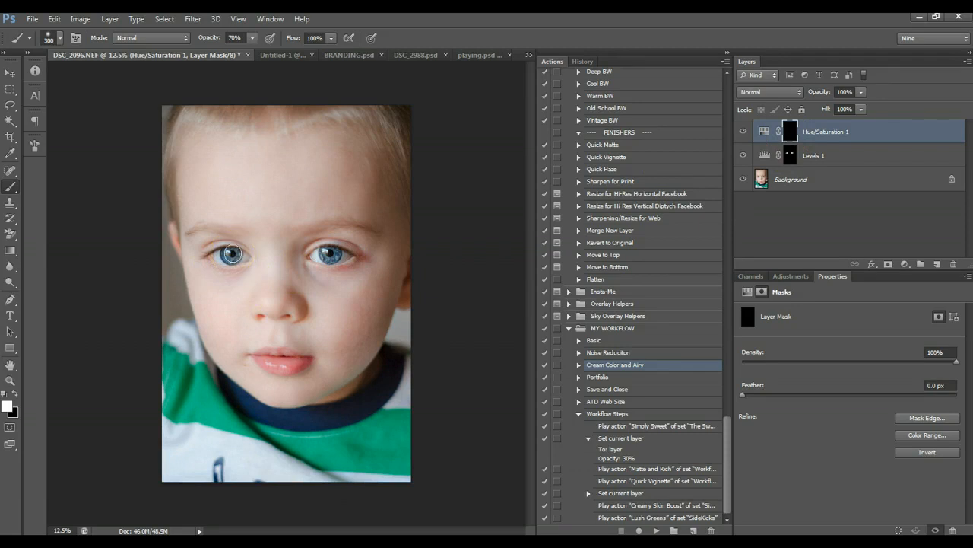
{"action": "mouse_move", "coordinate": [302, 258]}
{"action": "left_mouse_down"}
{"action": "mouse_move", "coordinate": [327, 255]}
{"action": "mouse_move", "coordinate": [335, 243]}
{"action": "left_mouse_up"}
Step: Lower the Hue/Saturation layer's opacity, compare the eyes with the layer hidden and shown, and settle the opacity at about 49%
{"action": "left_click_drag", "start_coordinate": [861, 92], "coordinate": [830, 109]}
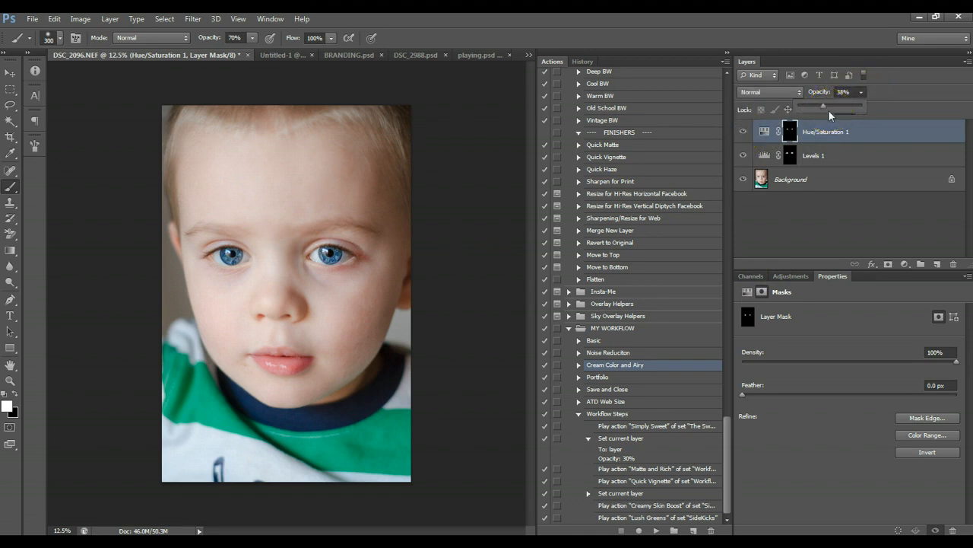
{"action": "left_click", "coordinate": [743, 132]}
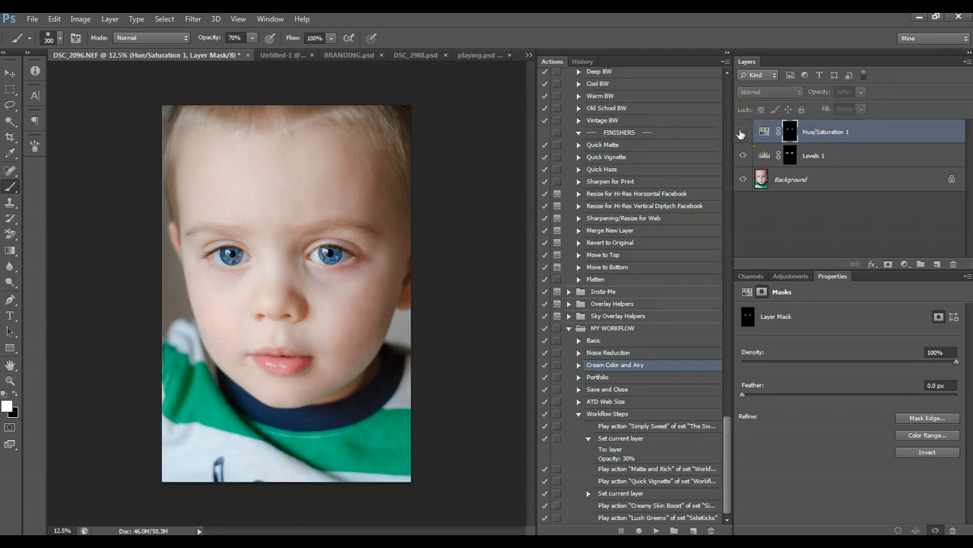
{"action": "left_click", "coordinate": [743, 132]}
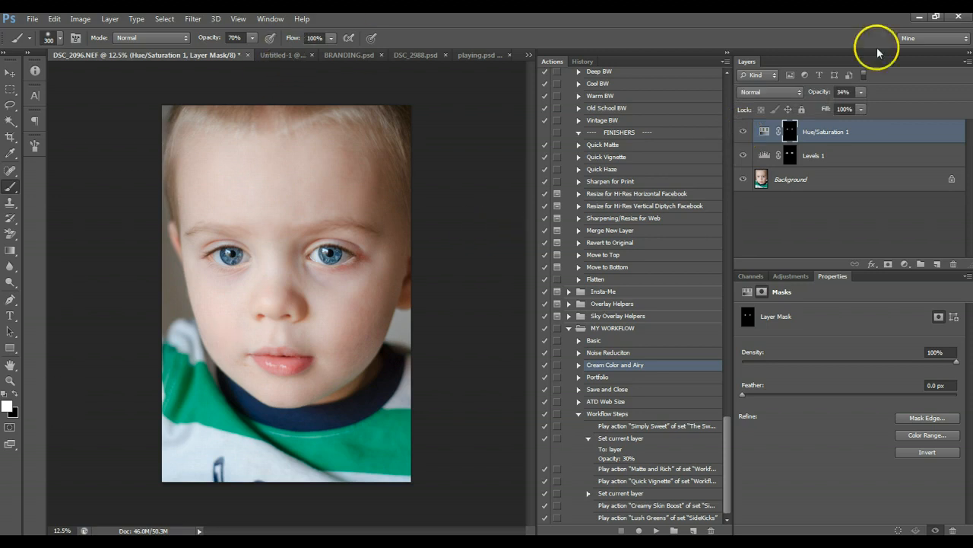
{"action": "left_click_drag", "start_coordinate": [862, 92], "coordinate": [869, 107]}
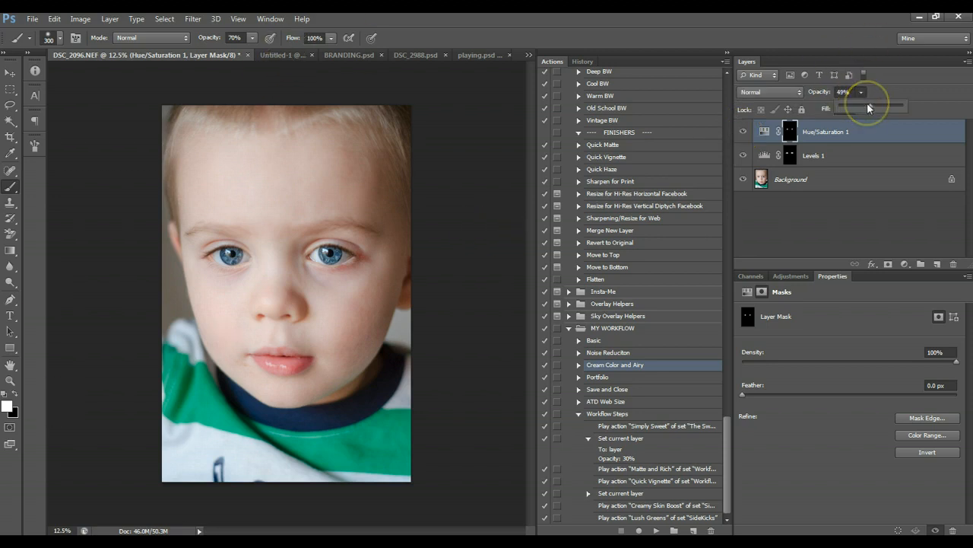
Step: Compare the eyes closely with the Levels and Hue/Saturation layers hidden and shown, leaving both layers visible
{"action": "left_click", "coordinate": [743, 179], "text": "alt"}
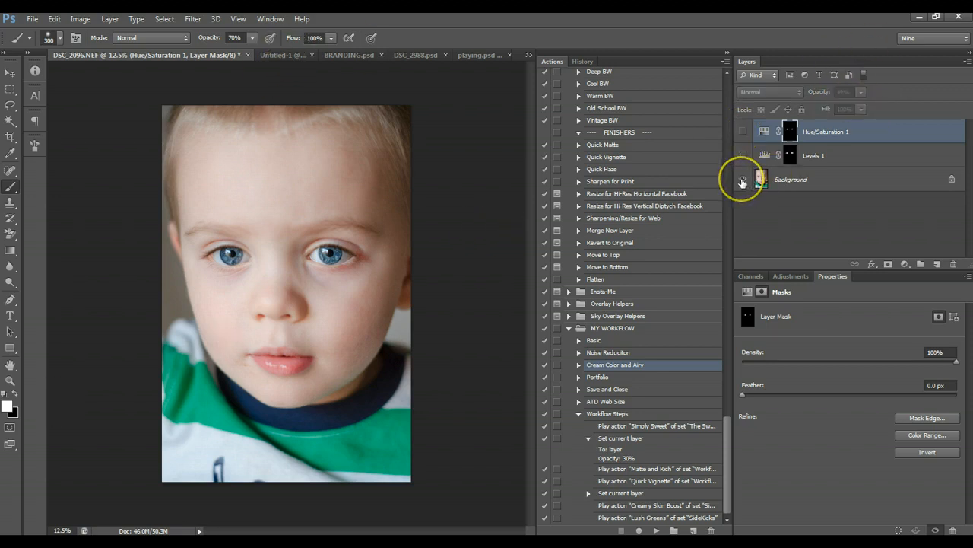
{"action": "left_click", "coordinate": [743, 179], "text": "alt"}
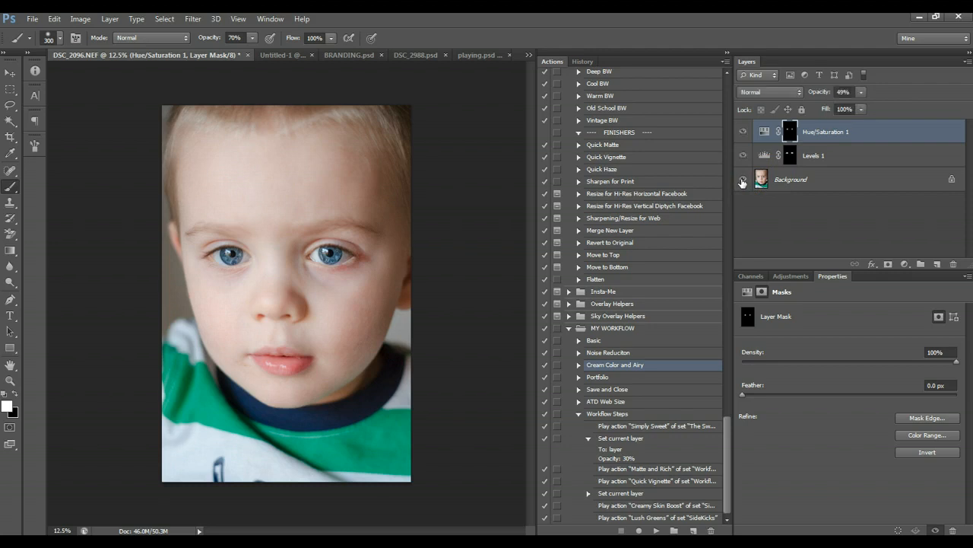
{"action": "left_click", "coordinate": [743, 179], "text": "alt"}
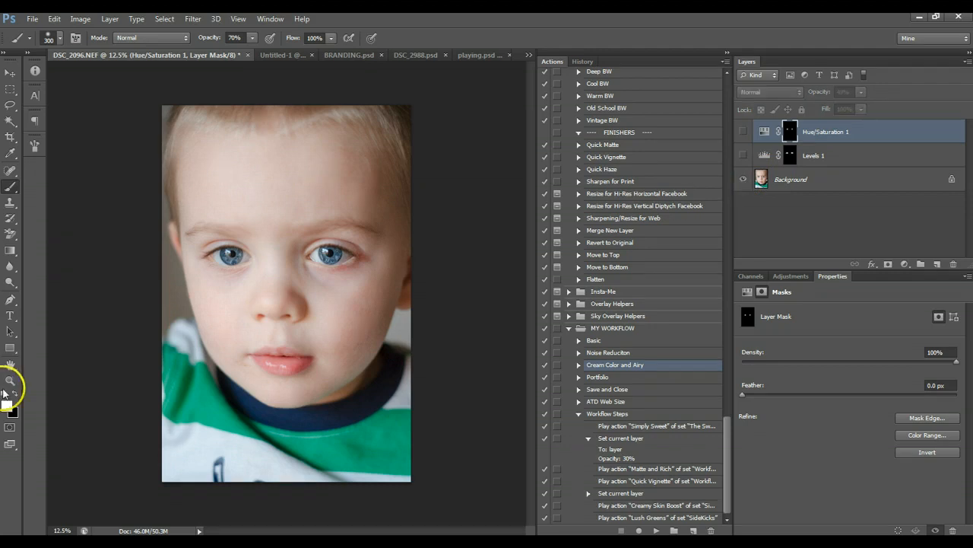
{"action": "key", "text": "z"}
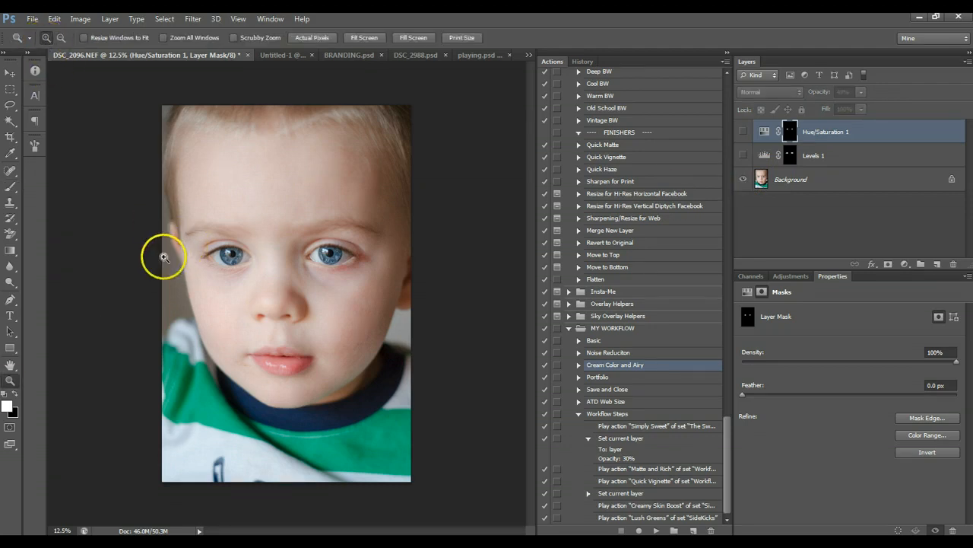
{"action": "left_click_drag", "start_coordinate": [162, 257], "coordinate": [266, 270]}
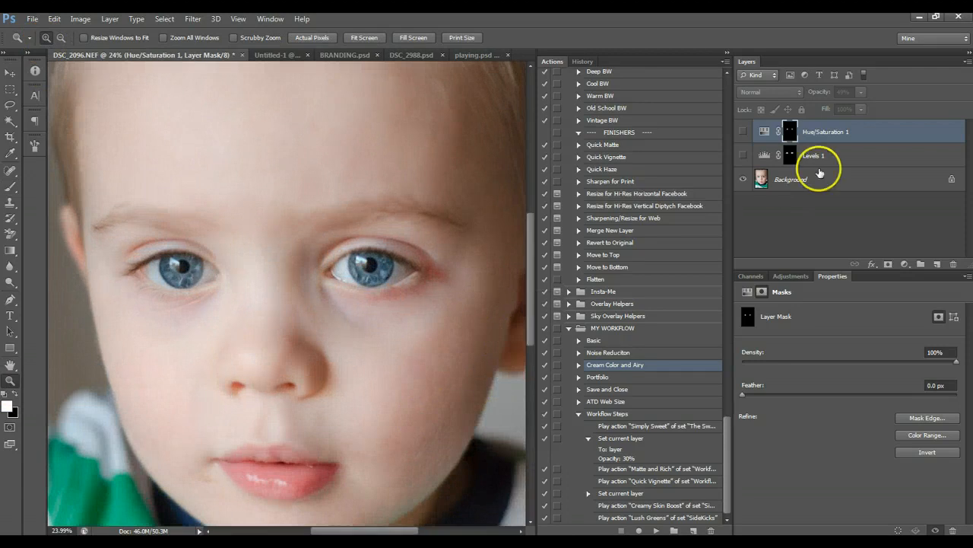
{"action": "left_click", "coordinate": [61, 37]}
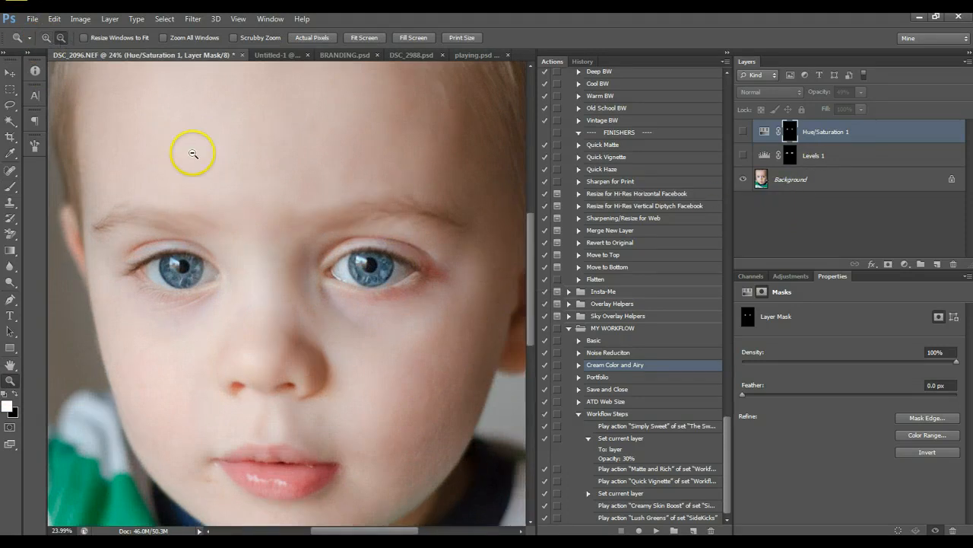
{"action": "left_click", "coordinate": [200, 165]}
{"action": "left_click", "coordinate": [45, 37]}
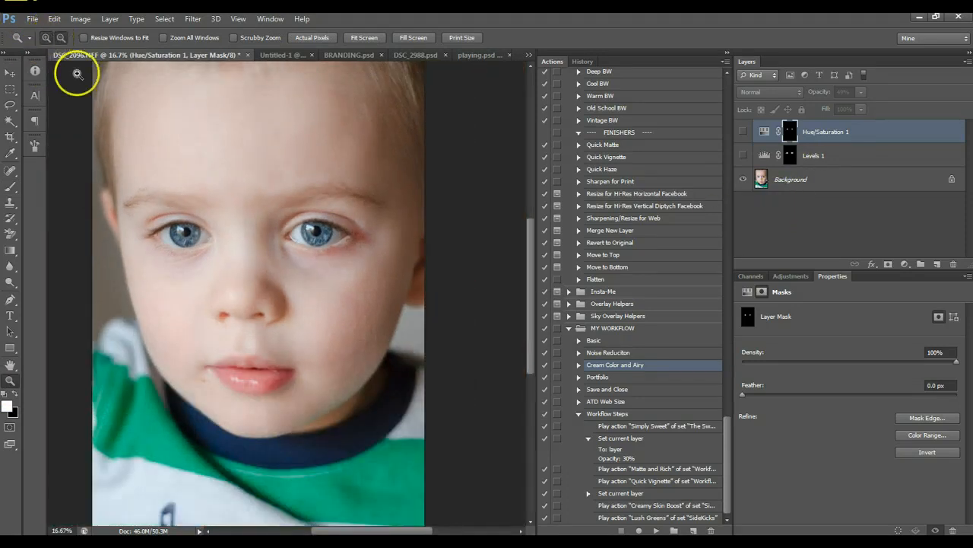
{"action": "left_click", "coordinate": [201, 222]}
{"action": "left_click", "coordinate": [743, 155]}
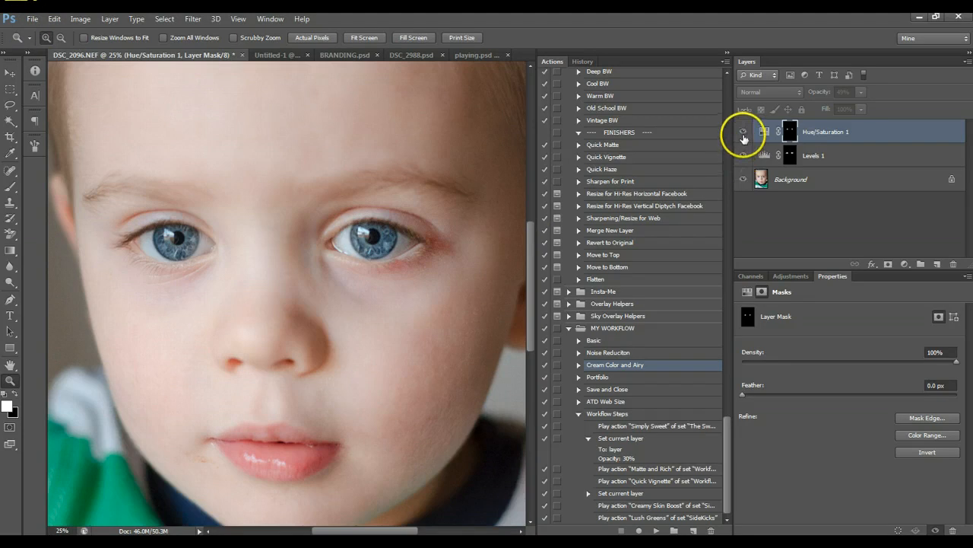
{"action": "left_click", "coordinate": [744, 131]}
Step: Try different opacities on the Levels 1 layer and settle it at 75%
{"action": "left_click", "coordinate": [878, 157]}
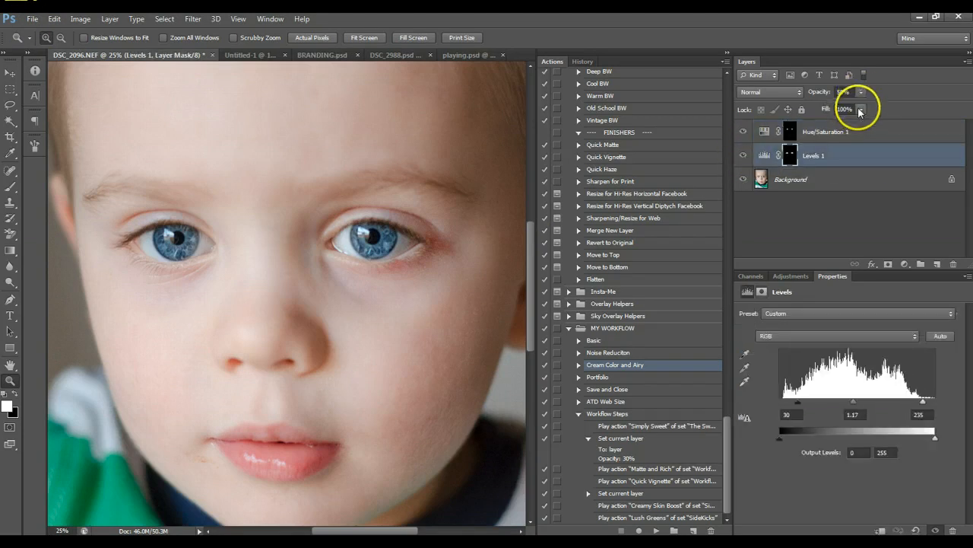
{"action": "left_click", "coordinate": [861, 110]}
{"action": "left_click", "coordinate": [845, 158]}
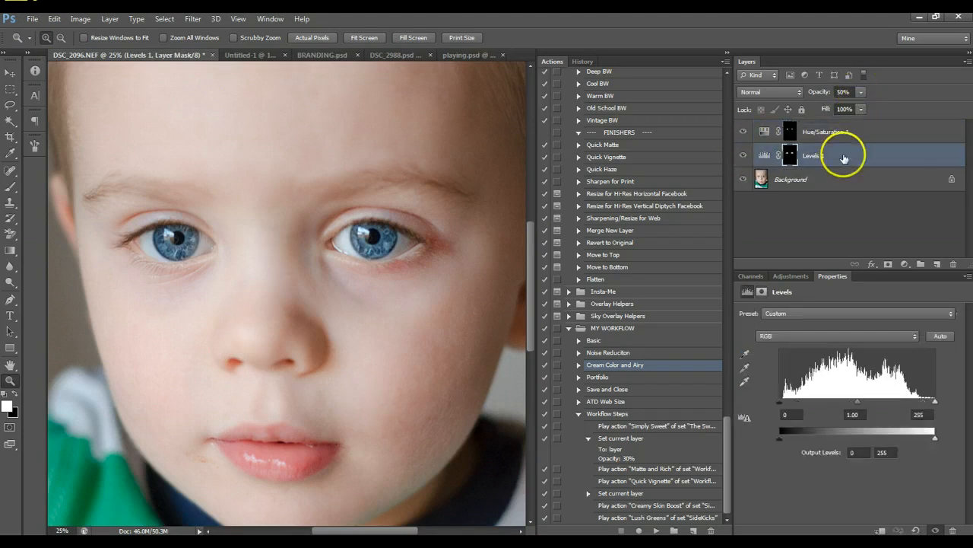
{"action": "left_click", "coordinate": [862, 95]}
{"action": "key", "text": "0"}
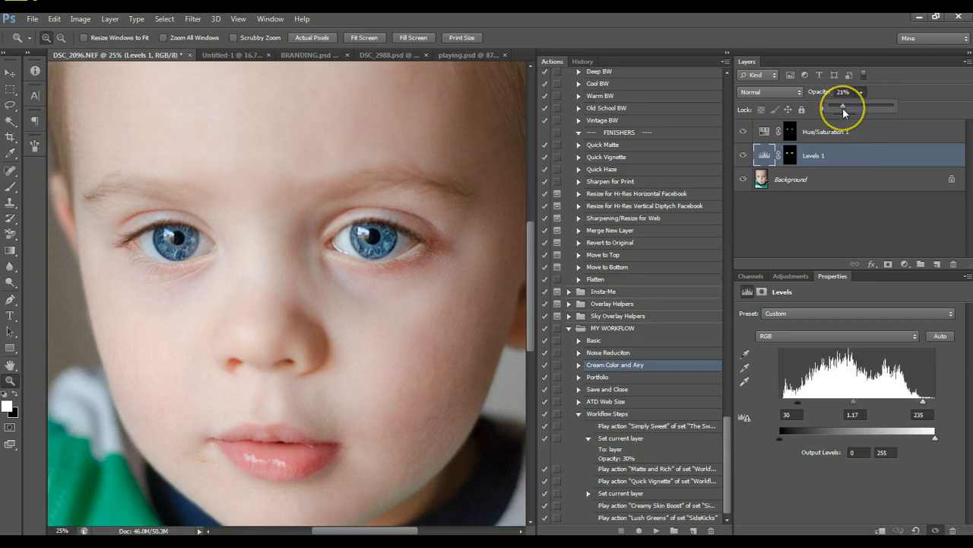
{"action": "key", "text": "0"}
{"action": "key", "text": "0"}
{"action": "key", "text": "8"}
{"action": "key", "text": "2"}
{"action": "key", "text": "7"}
{"action": "key", "text": "5"}
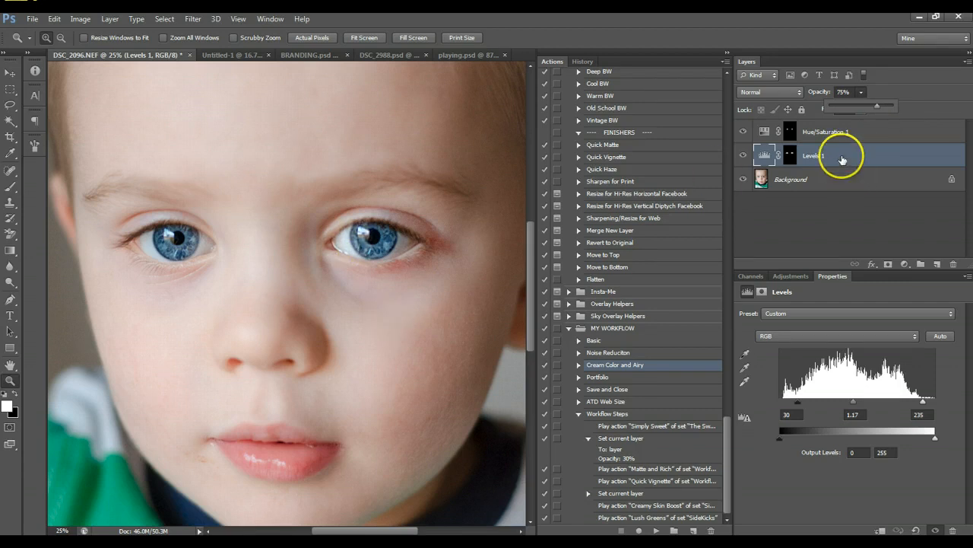
Step: Add a Brightness/Contrast adjustment layer above Hue/Saturation 1 with contrast 54 and brightness -16
{"action": "left_click", "coordinate": [814, 129]}
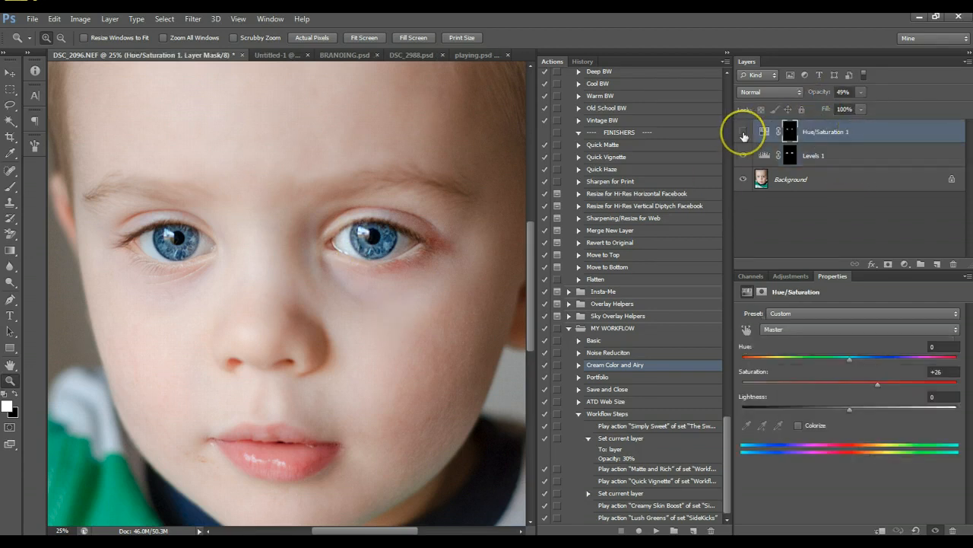
{"action": "left_click", "coordinate": [845, 179]}
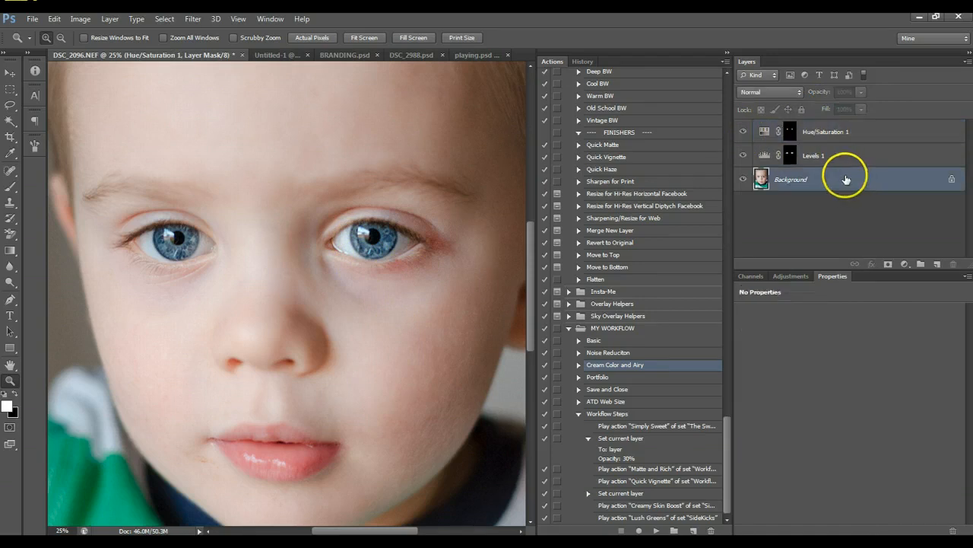
{"action": "left_click", "coordinate": [852, 135]}
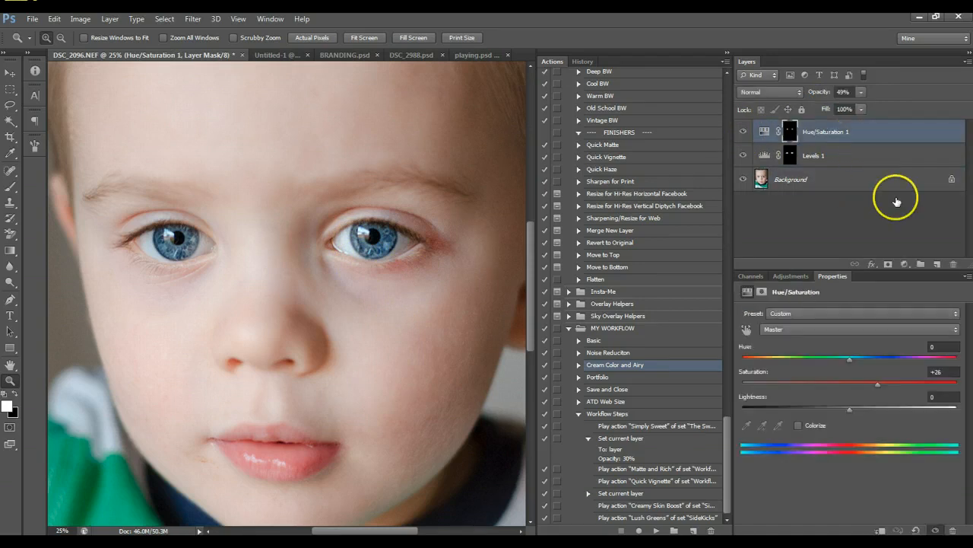
{"action": "left_click", "coordinate": [901, 264]}
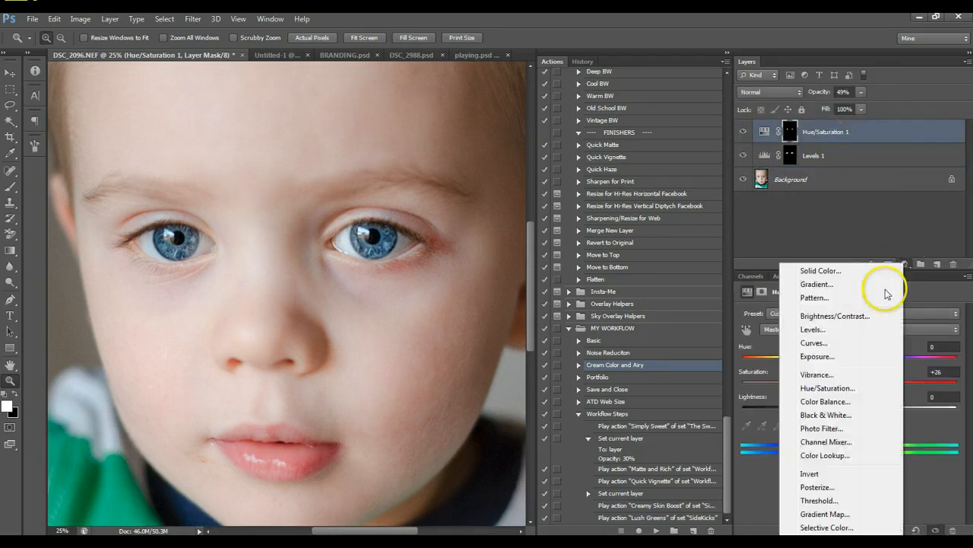
{"action": "left_click", "coordinate": [853, 318]}
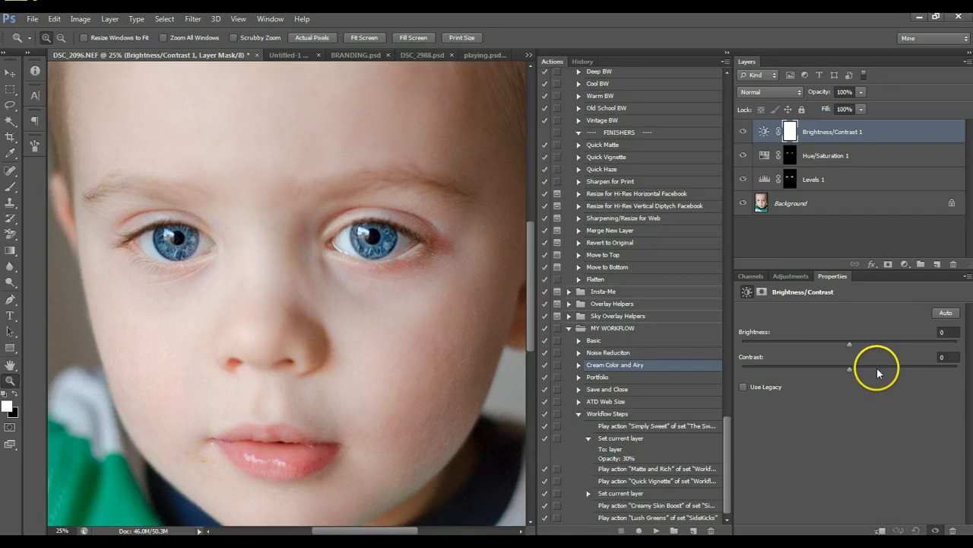
{"action": "left_click", "coordinate": [907, 369]}
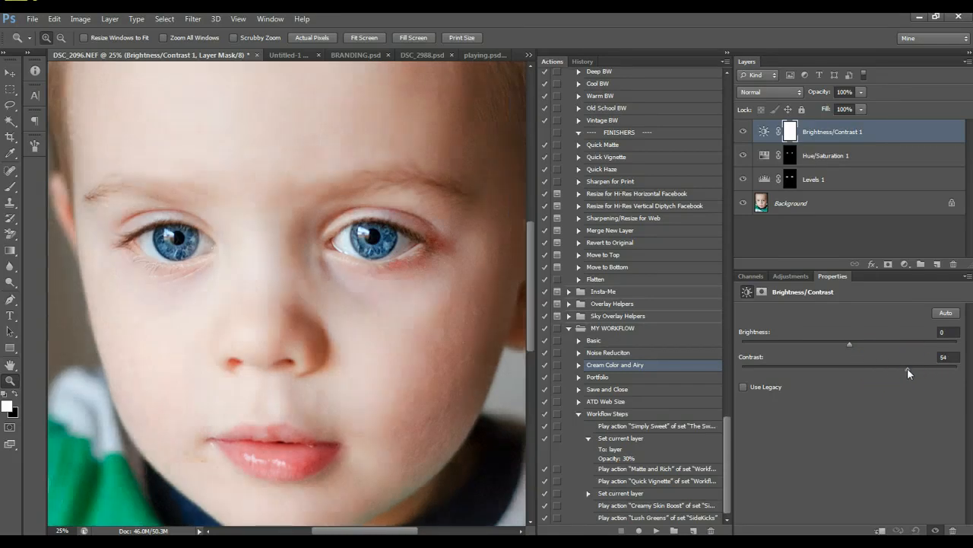
{"action": "mouse_move", "coordinate": [850, 344]}
{"action": "left_mouse_down"}
{"action": "mouse_move", "coordinate": [867, 342]}
{"action": "mouse_move", "coordinate": [838, 344]}
{"action": "left_mouse_up"}
Step: Invert the Brightness/Contrast layer's mask to black and paint white over both eyes with the size 300 brush at 70% opacity
{"action": "left_click", "coordinate": [789, 133]}
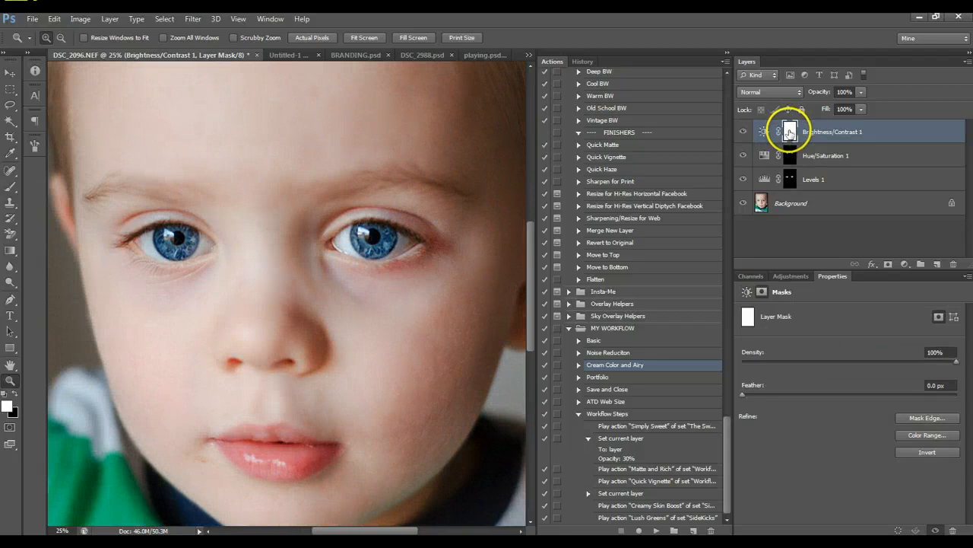
{"action": "key", "text": "ctrl+i"}
{"action": "key", "text": "b"}
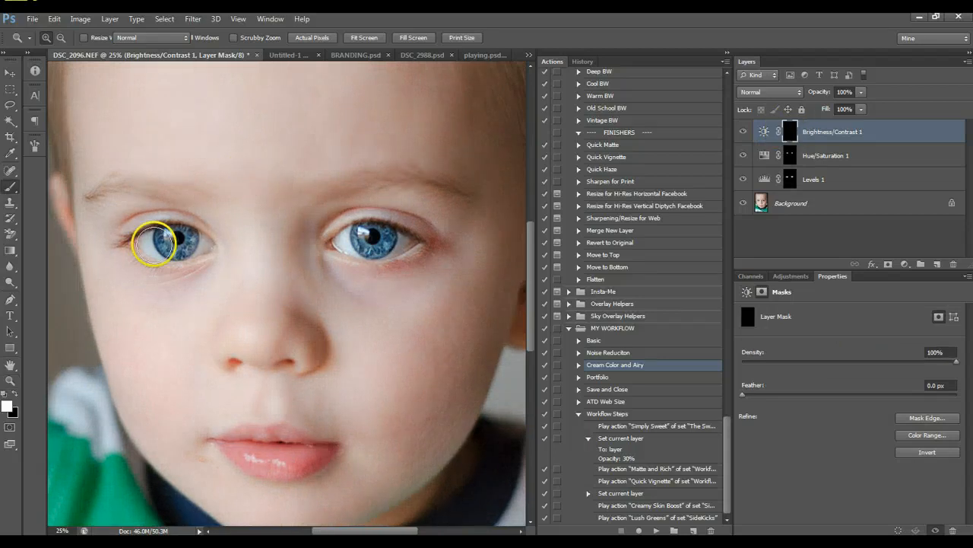
{"action": "mouse_move", "coordinate": [154, 243]}
{"action": "left_mouse_down"}
{"action": "mouse_move", "coordinate": [208, 243]}
{"action": "mouse_move", "coordinate": [184, 242]}
{"action": "left_mouse_up"}
{"action": "left_click_drag", "start_coordinate": [354, 235], "coordinate": [356, 238]}
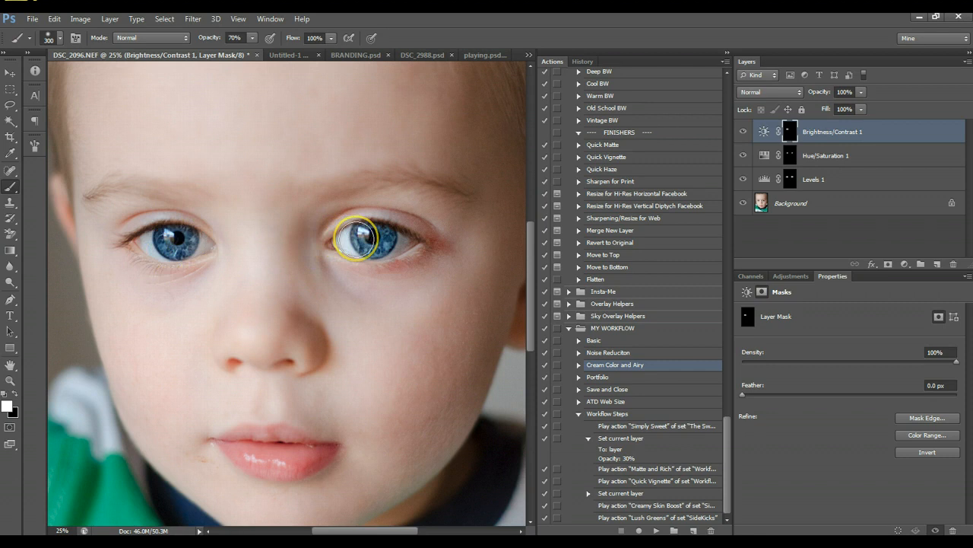
Step: Move the Brightness/Contrast layer below Levels 1, directly above the Background, and check its effect on the eyes
{"action": "left_click_drag", "start_coordinate": [848, 135], "coordinate": [842, 186]}
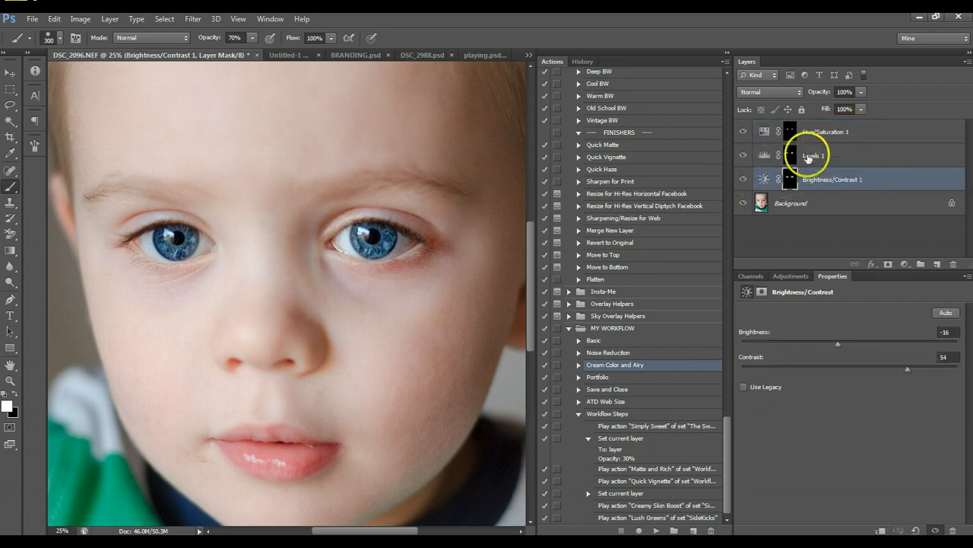
{"action": "left_click", "coordinate": [746, 185]}
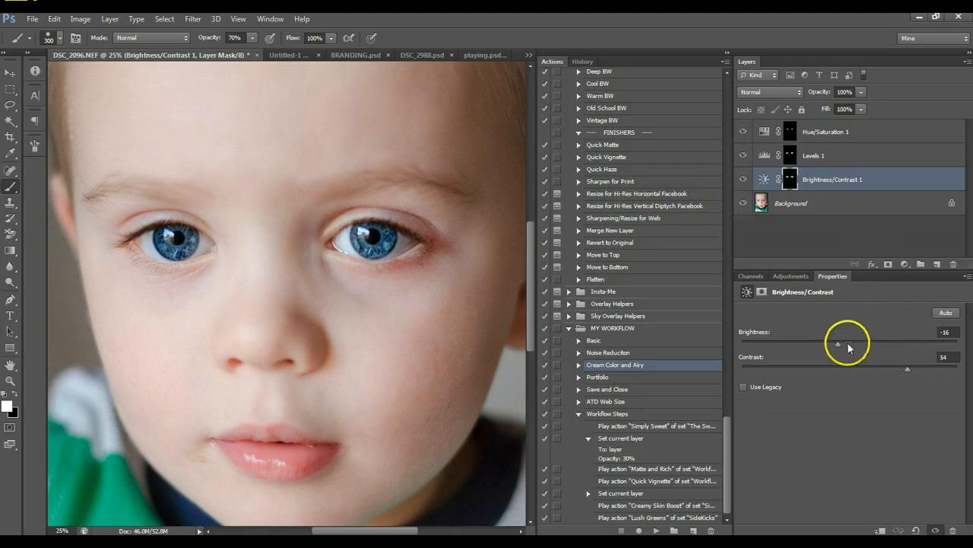
Step: Set the Brightness/Contrast layer's brightness to -3 and lower its opacity to 58%
{"action": "left_click_drag", "start_coordinate": [848, 344], "coordinate": [857, 345]}
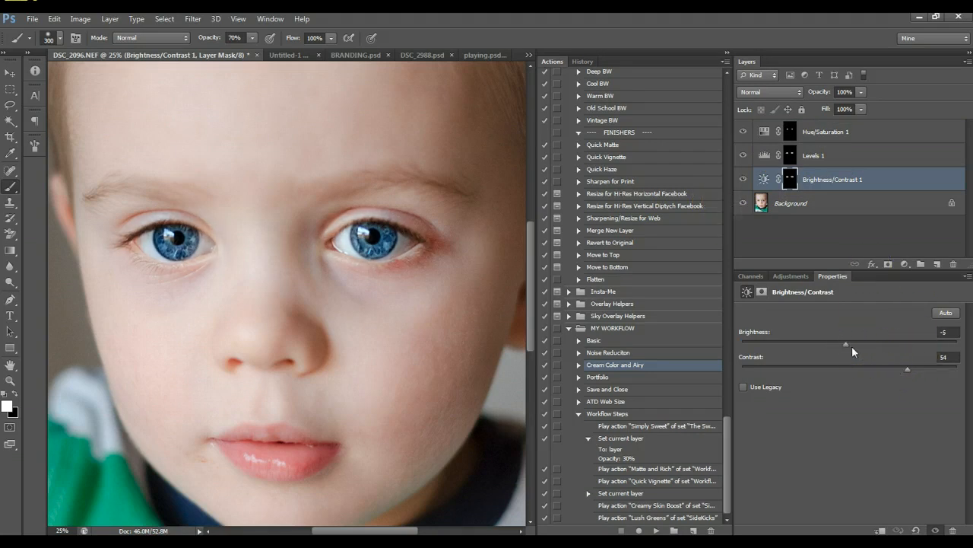
{"action": "left_click_drag", "start_coordinate": [864, 94], "coordinate": [836, 109]}
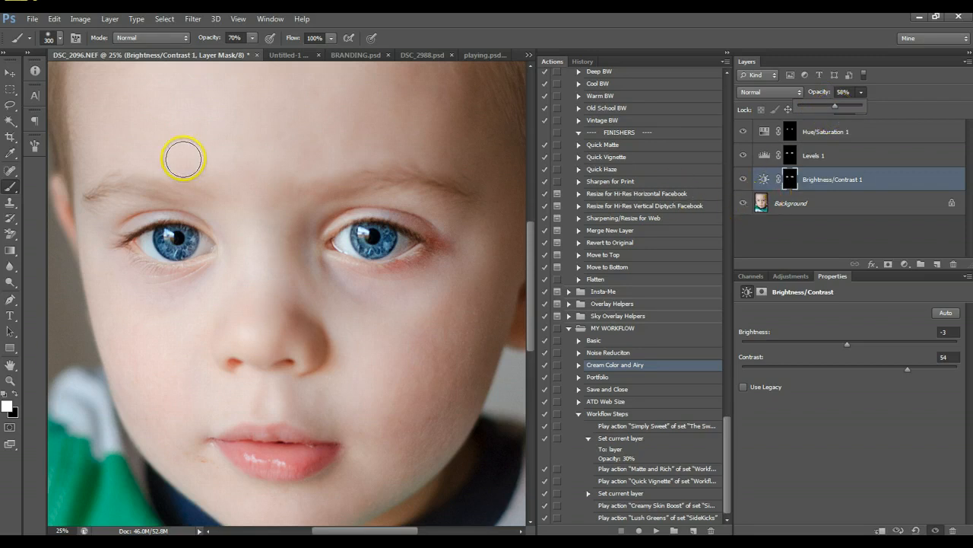
Step: View more of the portrait and compare it with all adjustment layers hidden and shown
{"action": "left_click", "coordinate": [10, 381]}
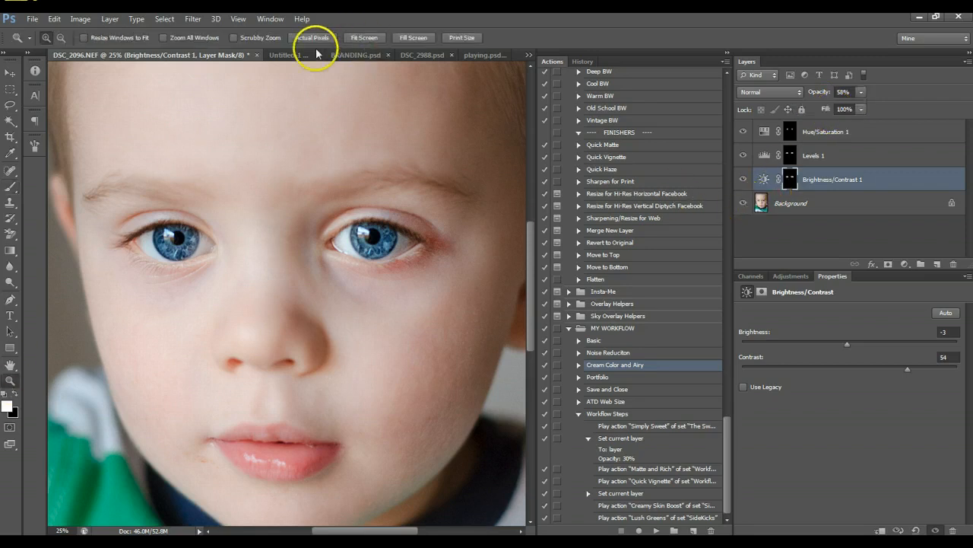
{"action": "left_click", "coordinate": [363, 37]}
{"action": "left_click", "coordinate": [188, 122]}
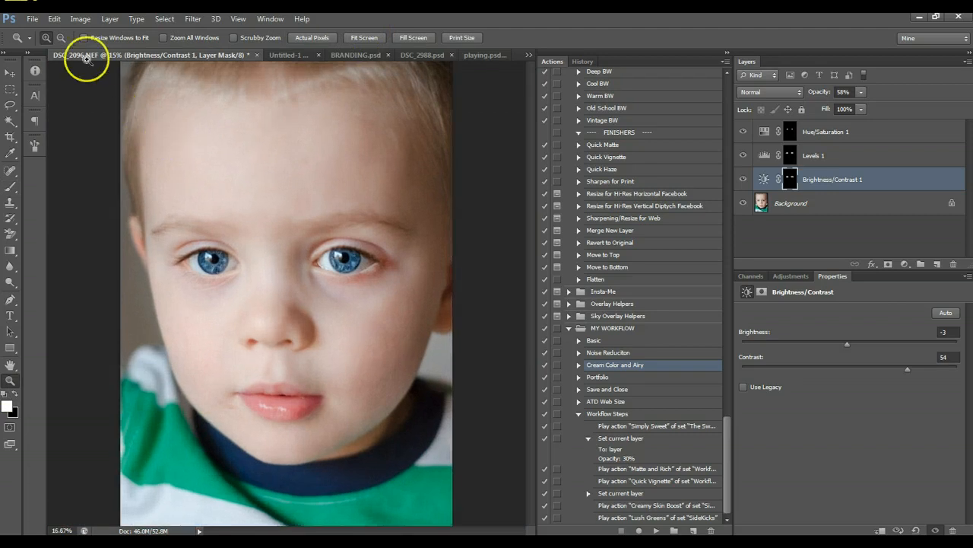
{"action": "left_click", "coordinate": [742, 205], "text": "alt"}
{"action": "left_click", "coordinate": [743, 205], "text": "alt"}
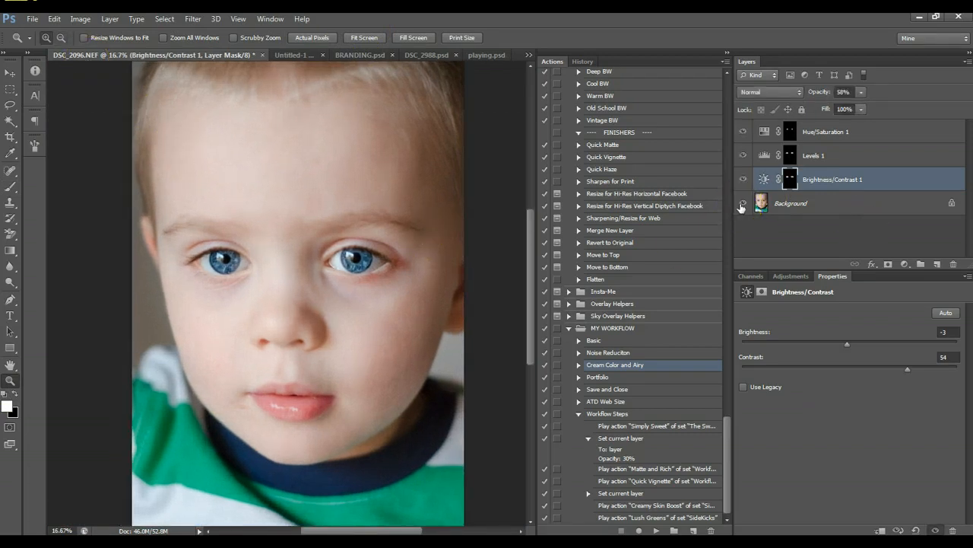
{"action": "left_click", "coordinate": [791, 154]}
{"action": "left_click", "coordinate": [10, 186]}
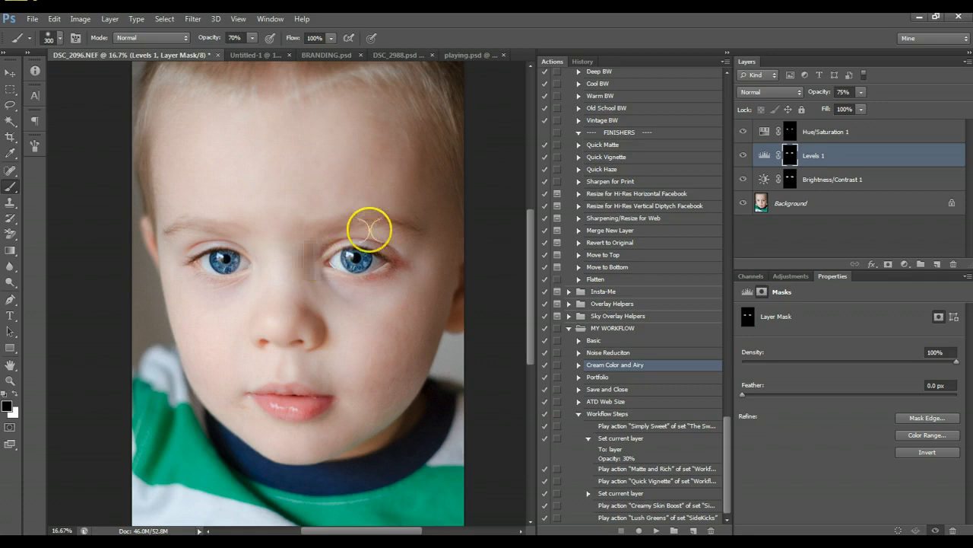
{"action": "left_click", "coordinate": [789, 132]}
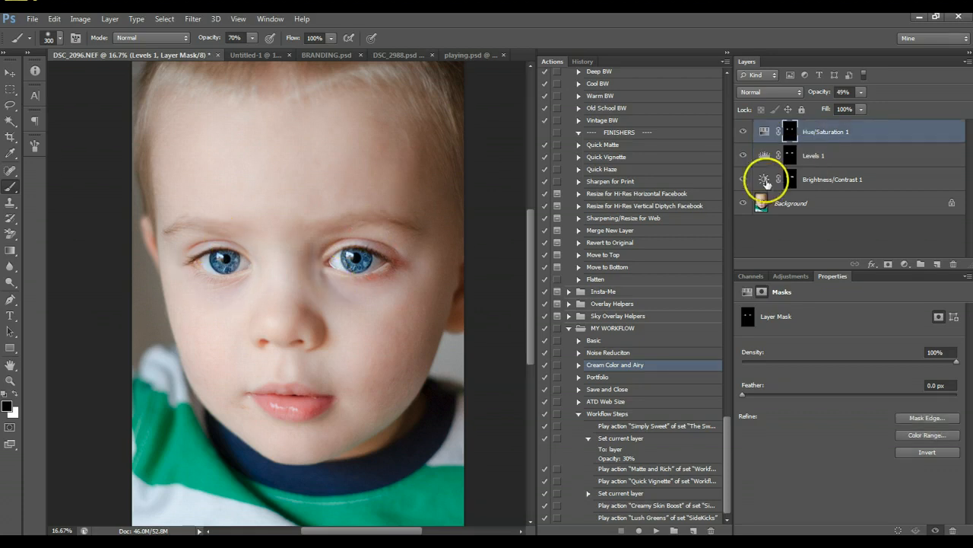
{"action": "left_click", "coordinate": [795, 177]}
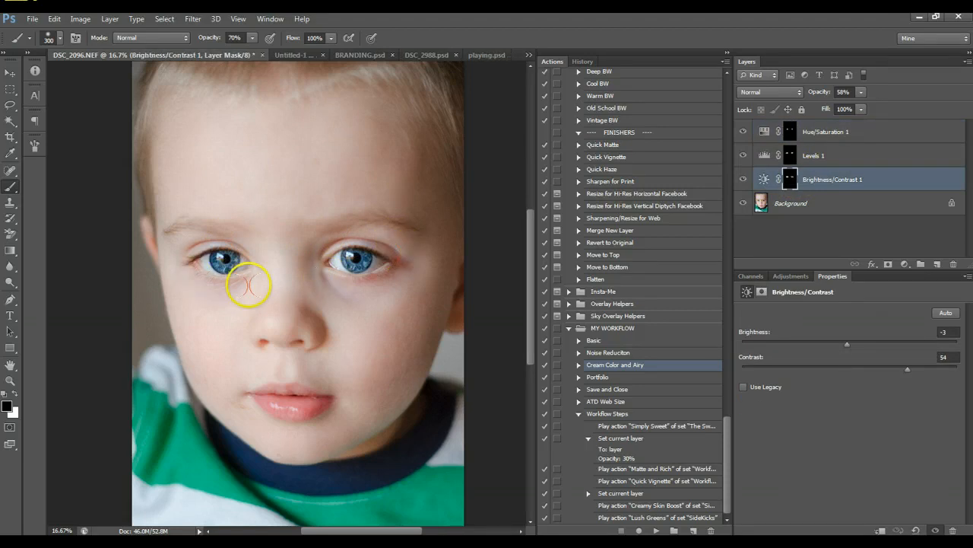
Step: Duplicate the Background layer beneath the adjustment layers
{"action": "left_click", "coordinate": [825, 204]}
{"action": "left_click_drag", "start_coordinate": [874, 200], "coordinate": [922, 255]}
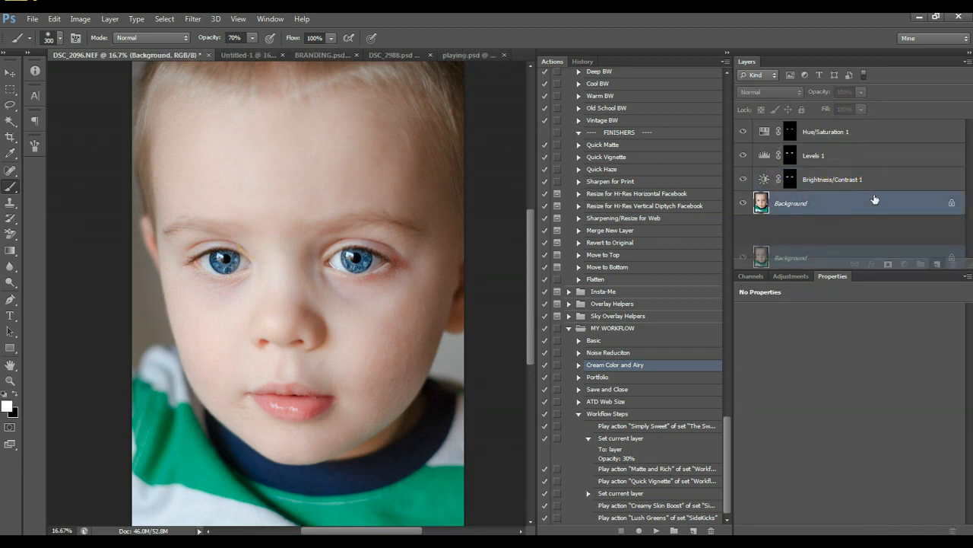
{"action": "left_click_drag", "start_coordinate": [937, 260], "coordinate": [938, 264]}
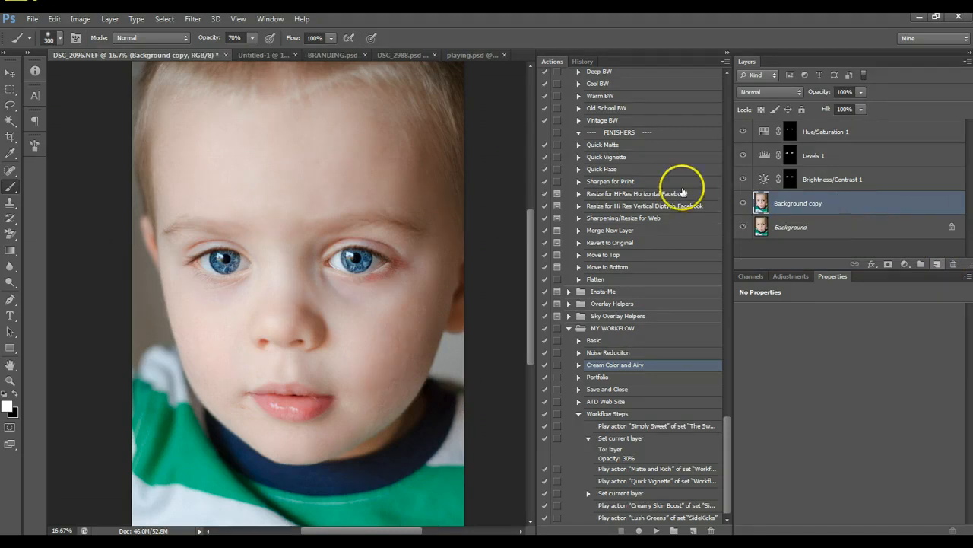
Step: Apply a High Pass filter with a 4.1-pixel radius to the Background copy, checking the eye detail in the preview
{"action": "left_click", "coordinate": [191, 19]}
{"action": "mouse_move", "coordinate": [239, 235]}
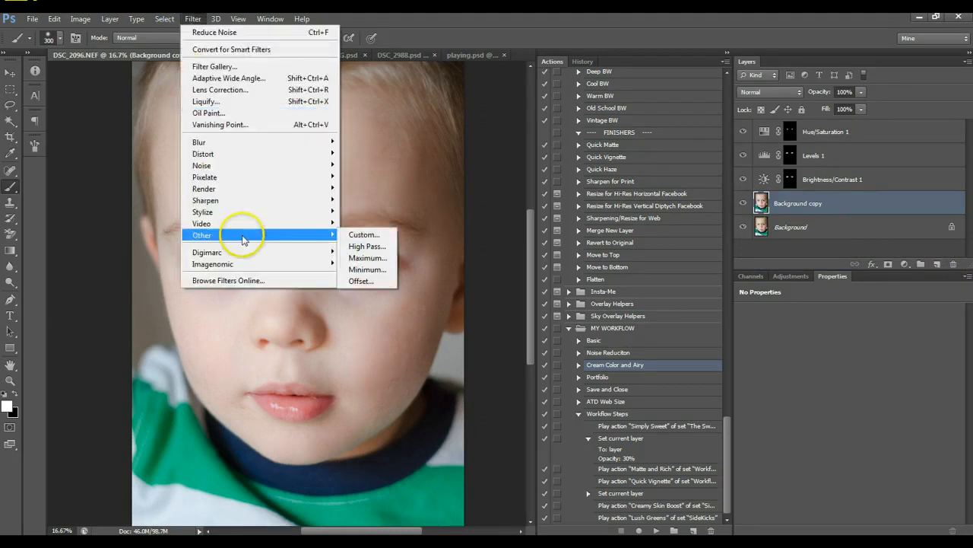
{"action": "left_click", "coordinate": [353, 250]}
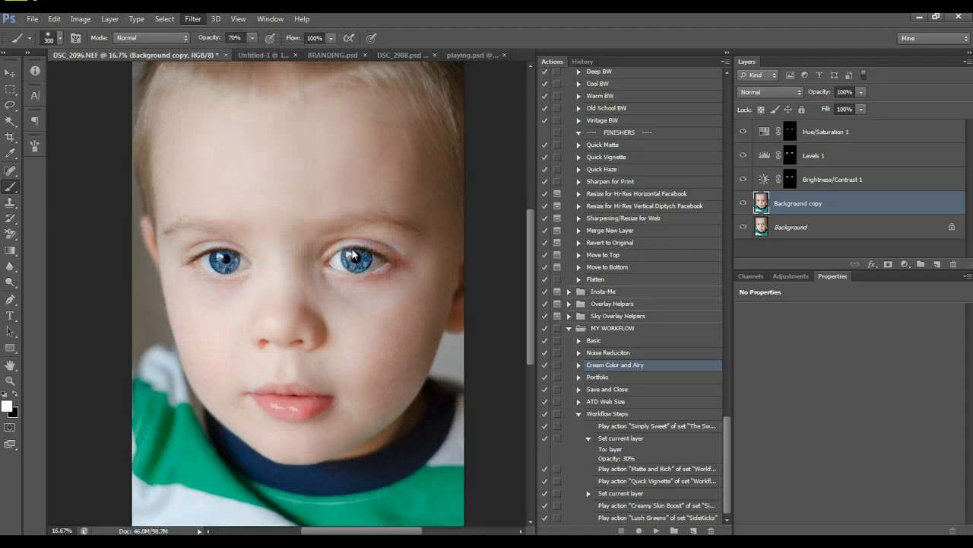
{"action": "left_click_drag", "start_coordinate": [522, 299], "coordinate": [426, 311]}
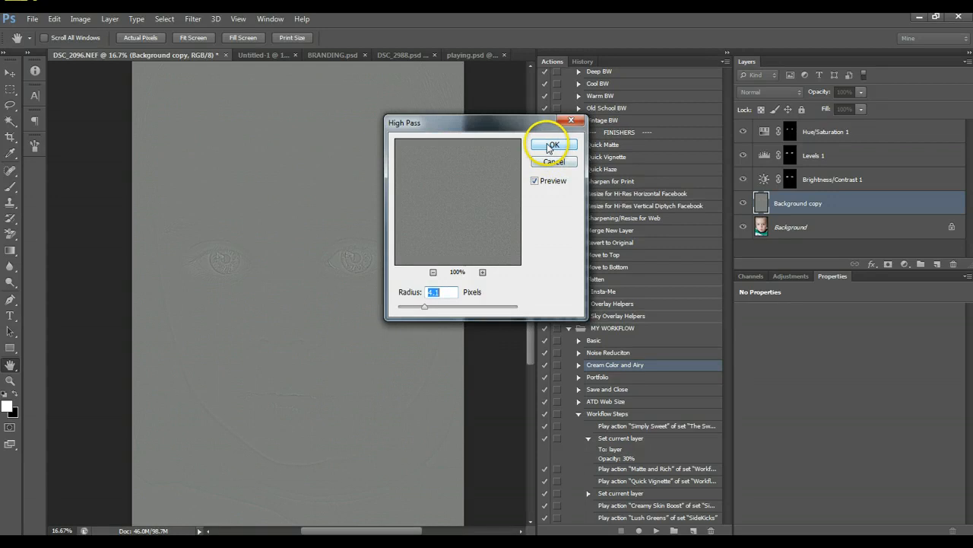
{"action": "left_click_drag", "start_coordinate": [451, 228], "coordinate": [481, 176]}
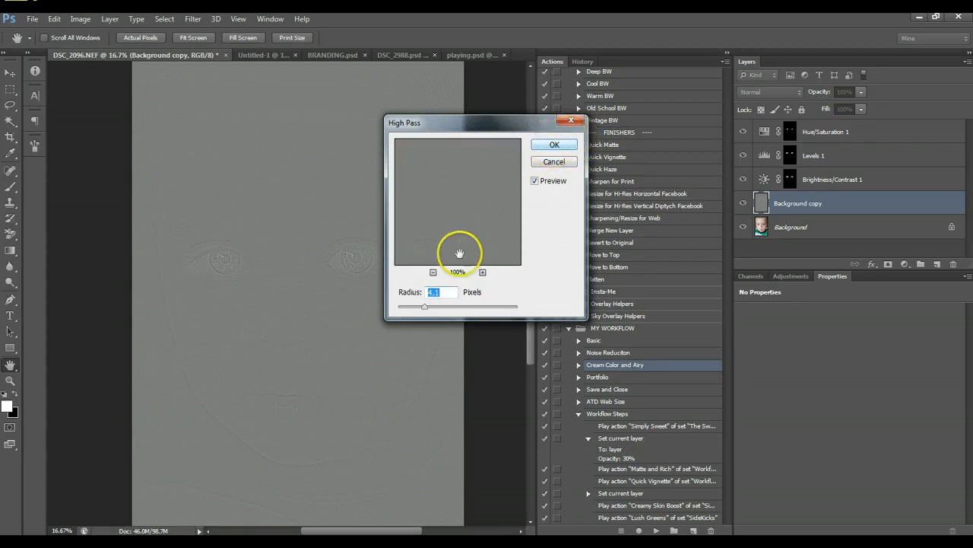
{"action": "left_click_drag", "start_coordinate": [461, 253], "coordinate": [482, 169]}
{"action": "left_click", "coordinate": [466, 222]}
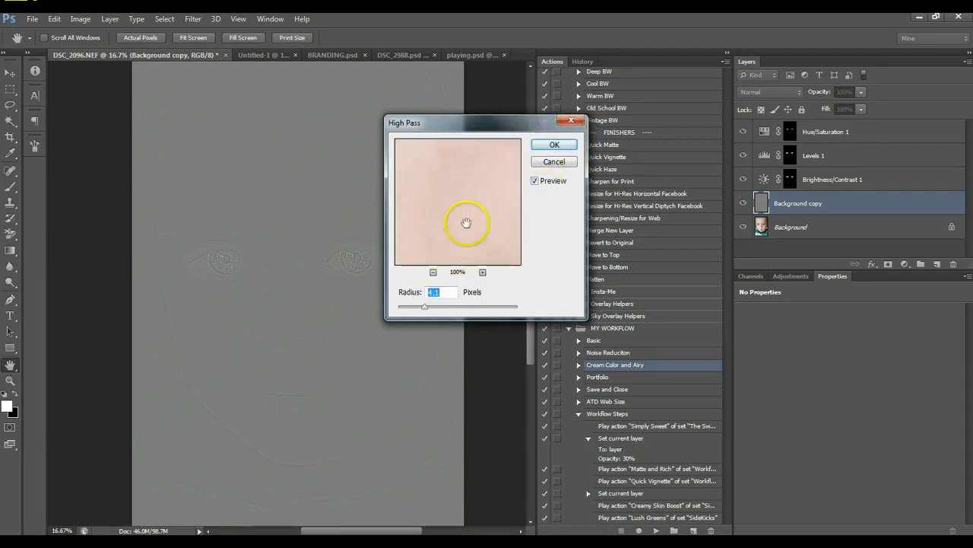
{"action": "left_click_drag", "start_coordinate": [466, 223], "coordinate": [536, 399]}
{"action": "left_click_drag", "start_coordinate": [476, 172], "coordinate": [496, 202]}
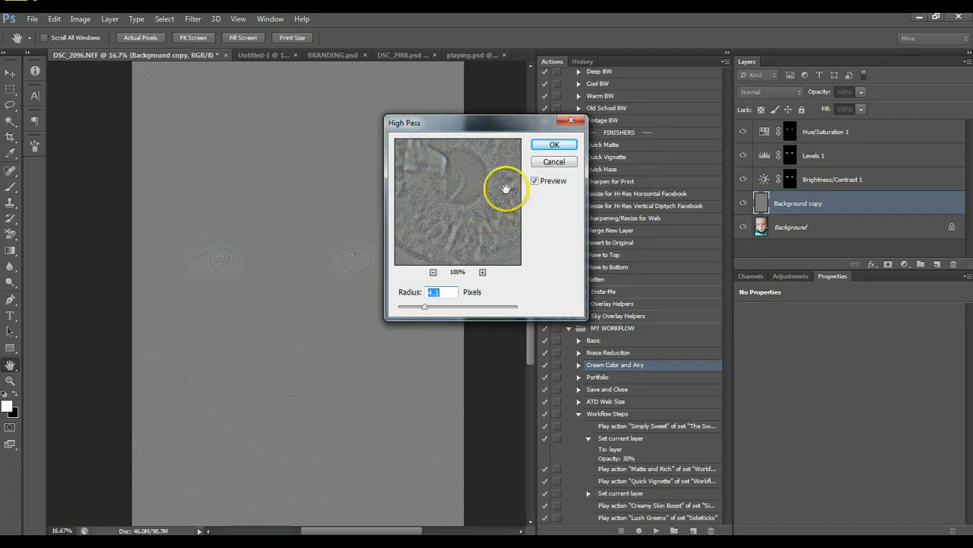
{"action": "left_click", "coordinate": [469, 165]}
{"action": "left_click", "coordinate": [553, 146]}
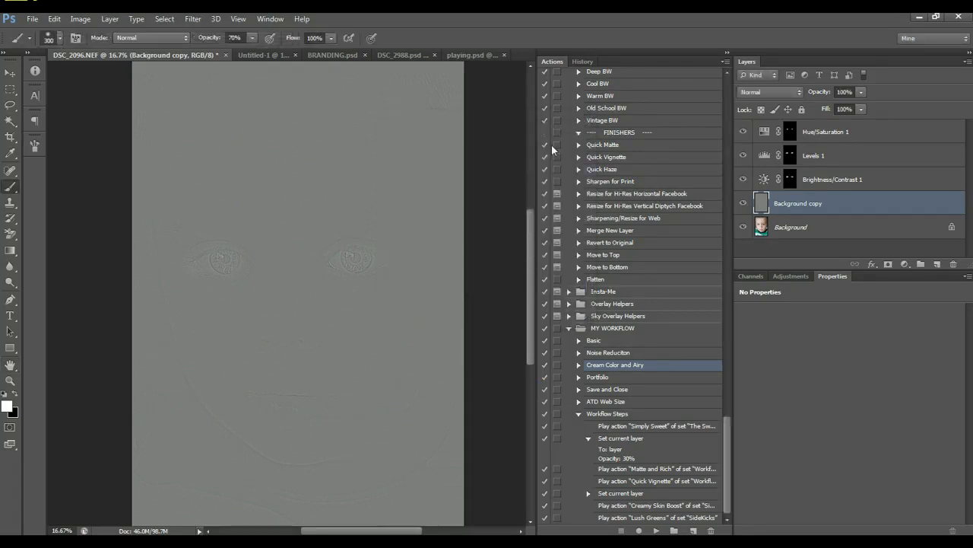
Step: Try Overlay and Linear Light on the Background copy, settle on Vivid Light blending, and compare the layer hidden and shown
{"action": "left_click", "coordinate": [762, 95]}
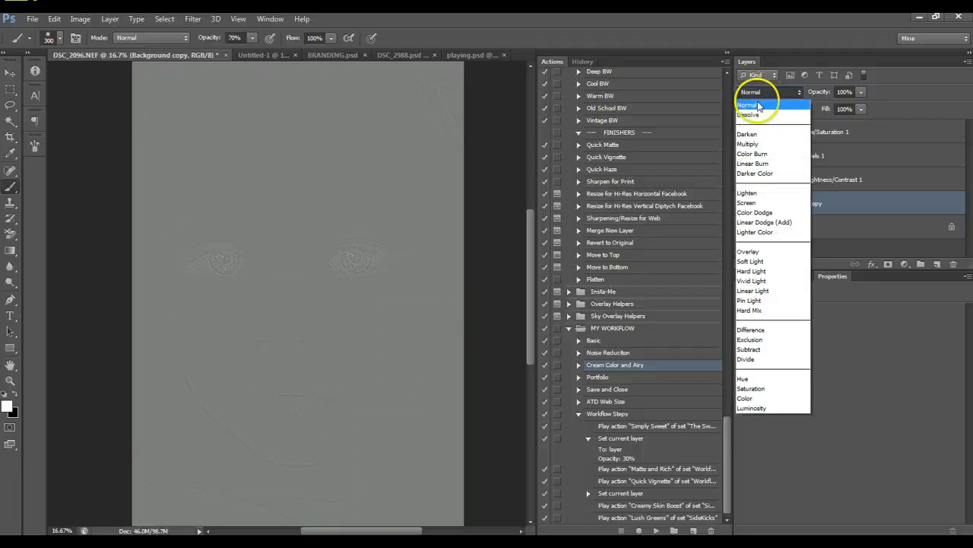
{"action": "left_click", "coordinate": [759, 253]}
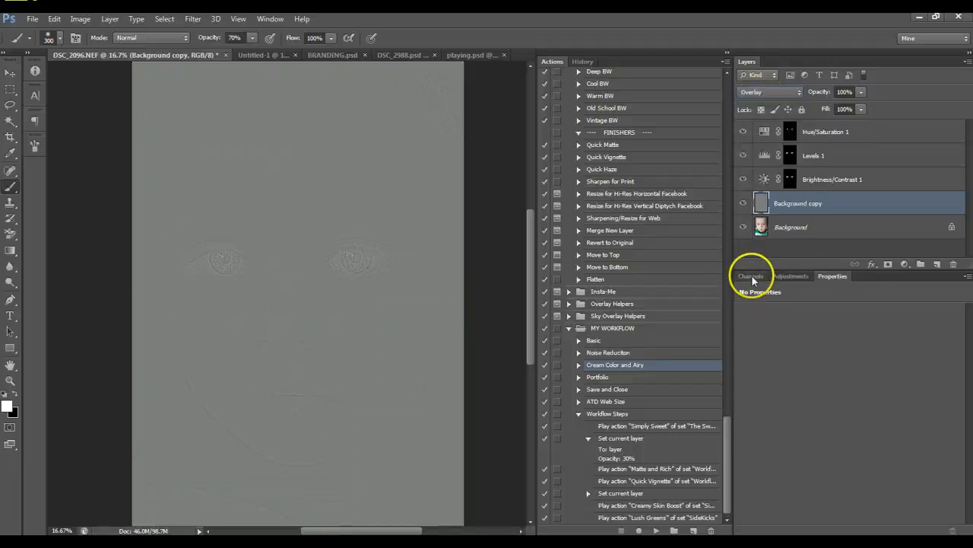
{"action": "left_click", "coordinate": [766, 94]}
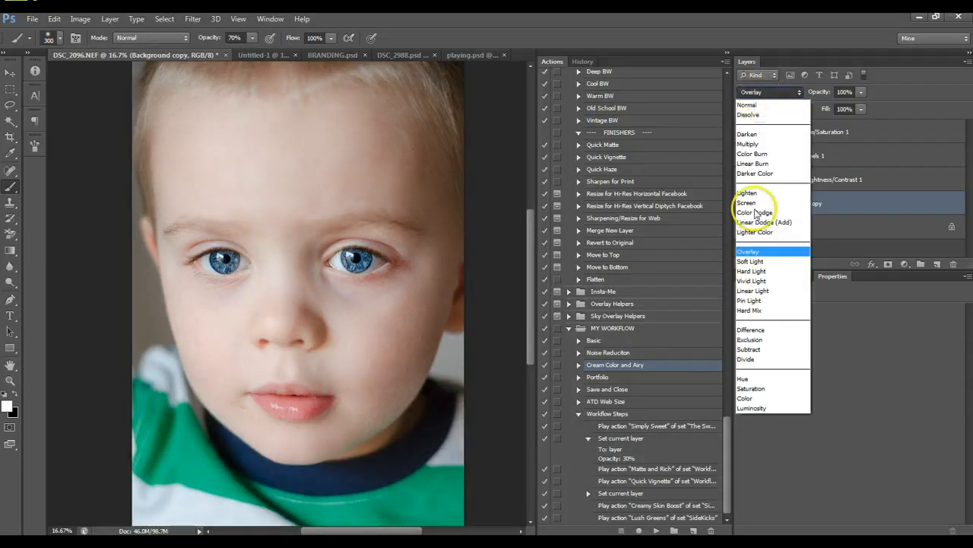
{"action": "left_click", "coordinate": [764, 287]}
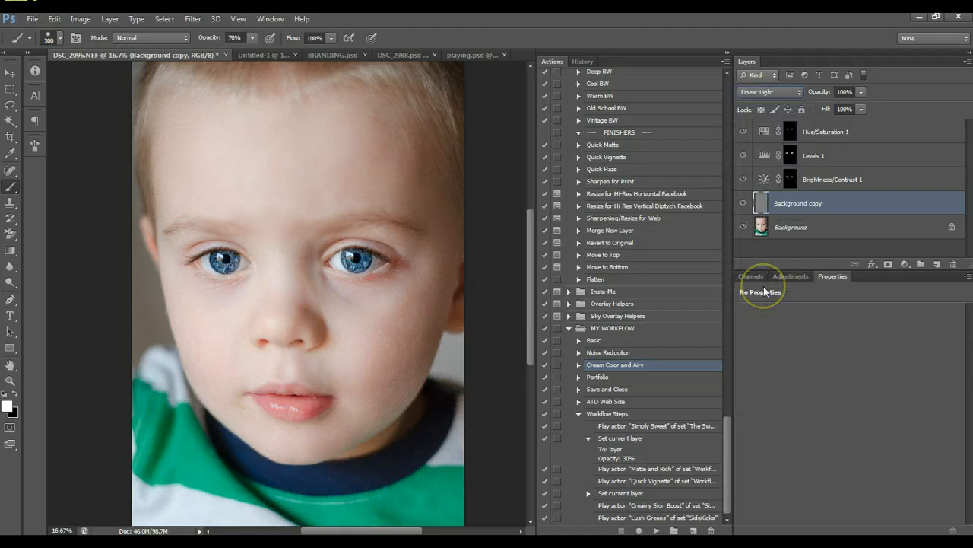
{"action": "left_click", "coordinate": [760, 92]}
{"action": "left_click", "coordinate": [763, 282]}
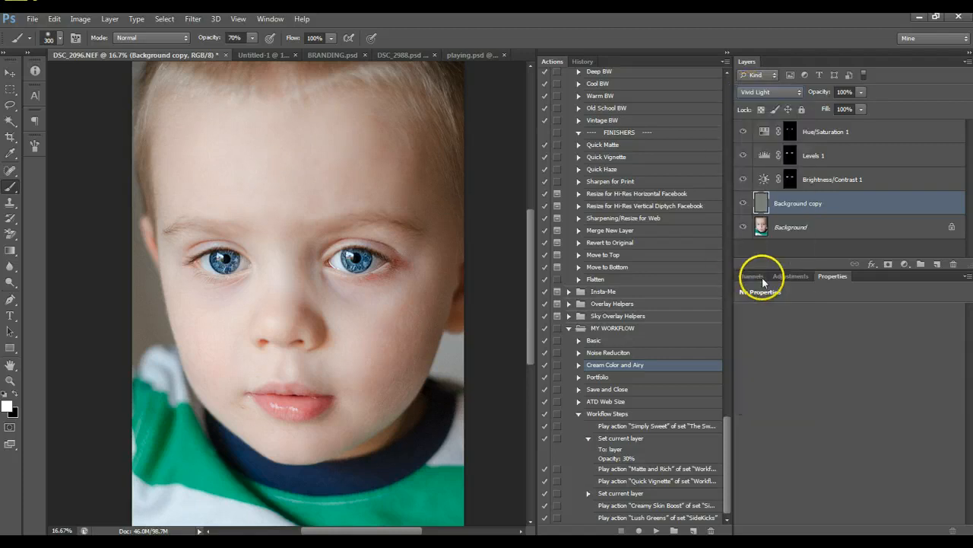
{"action": "left_click", "coordinate": [743, 203]}
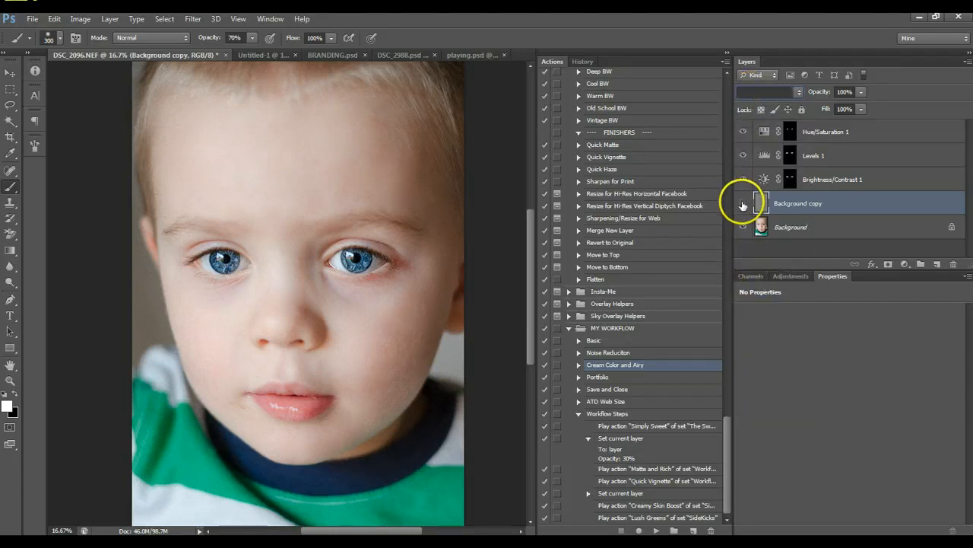
{"action": "left_click", "coordinate": [743, 204]}
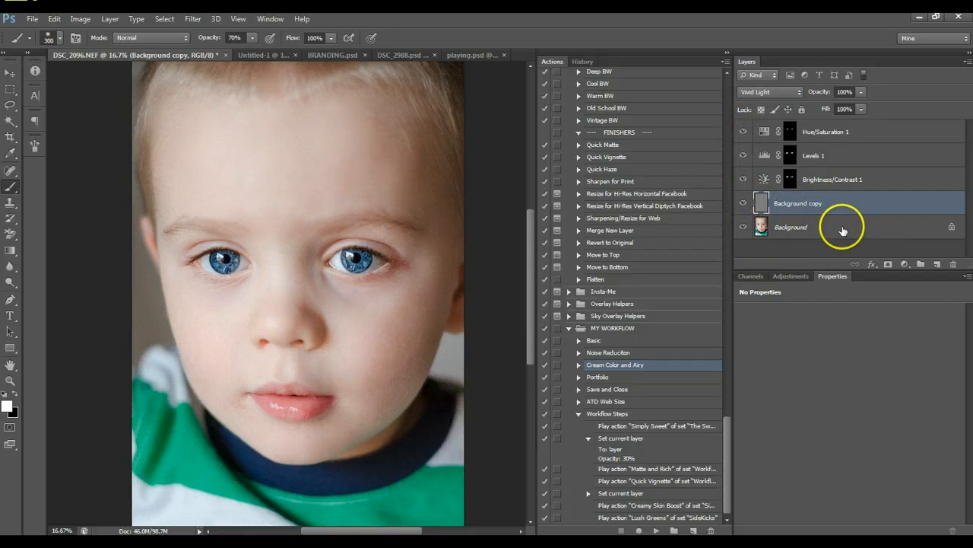
{"action": "left_click", "coordinate": [888, 264]}
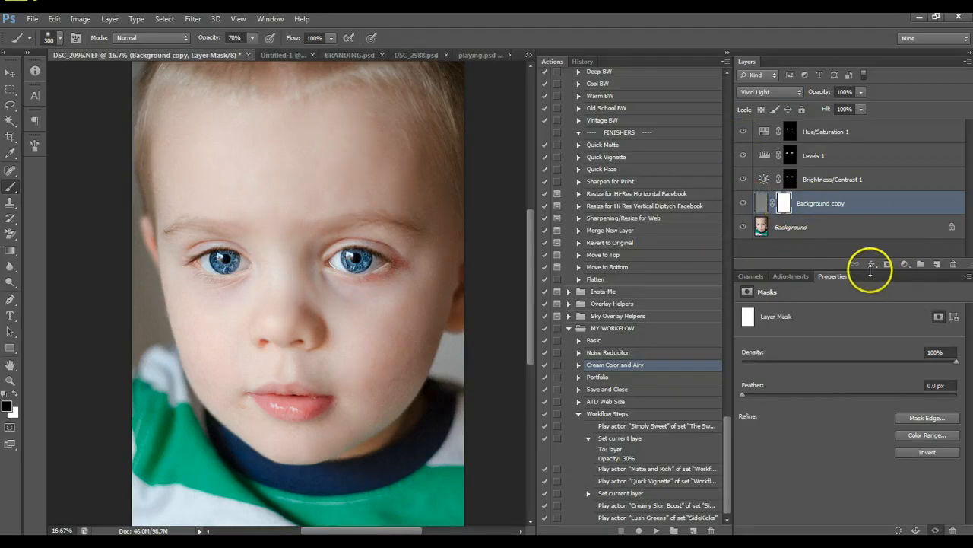
{"action": "key", "text": "ctrl+i"}
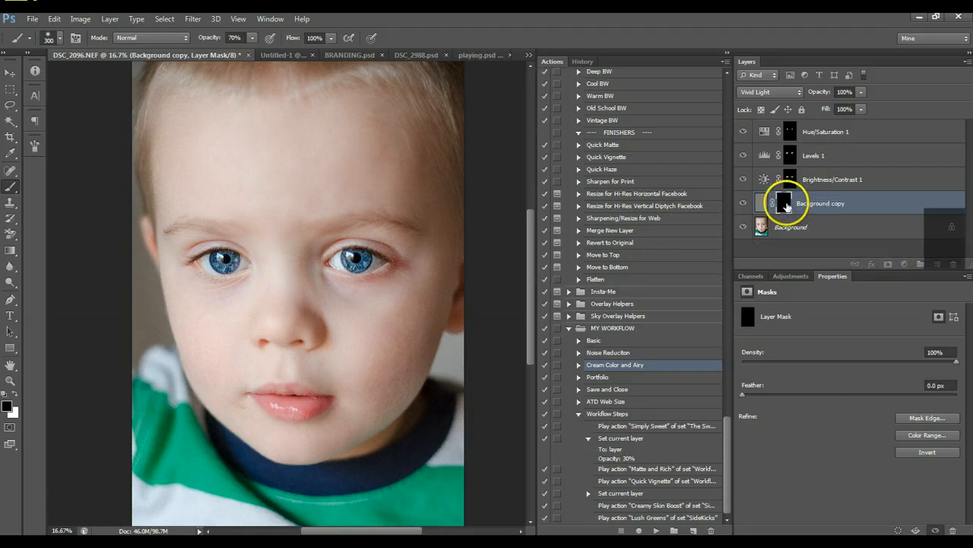
{"action": "left_click_drag", "start_coordinate": [785, 204], "coordinate": [953, 263]}
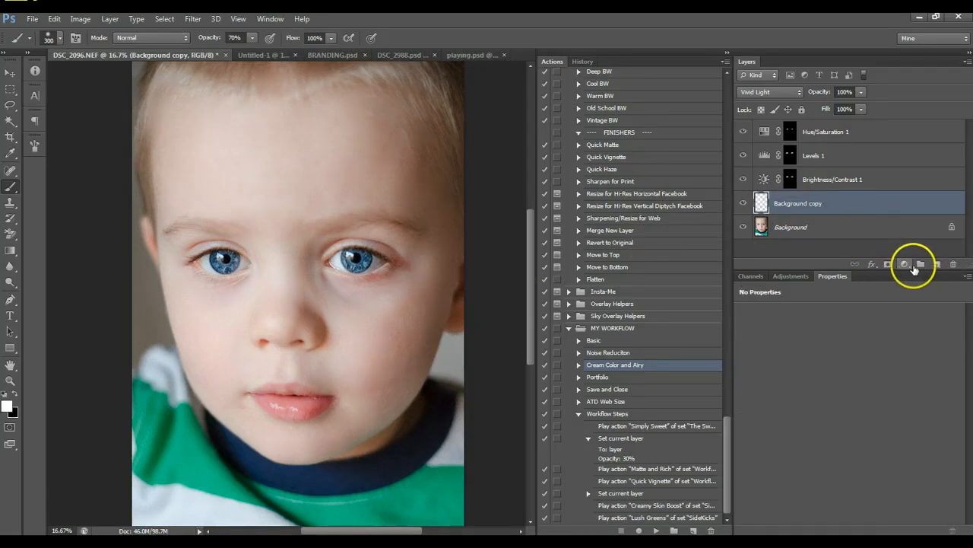
Step: Add a black mask to the Background copy and paint white over both eyes
{"action": "left_click", "coordinate": [888, 264], "text": "alt"}
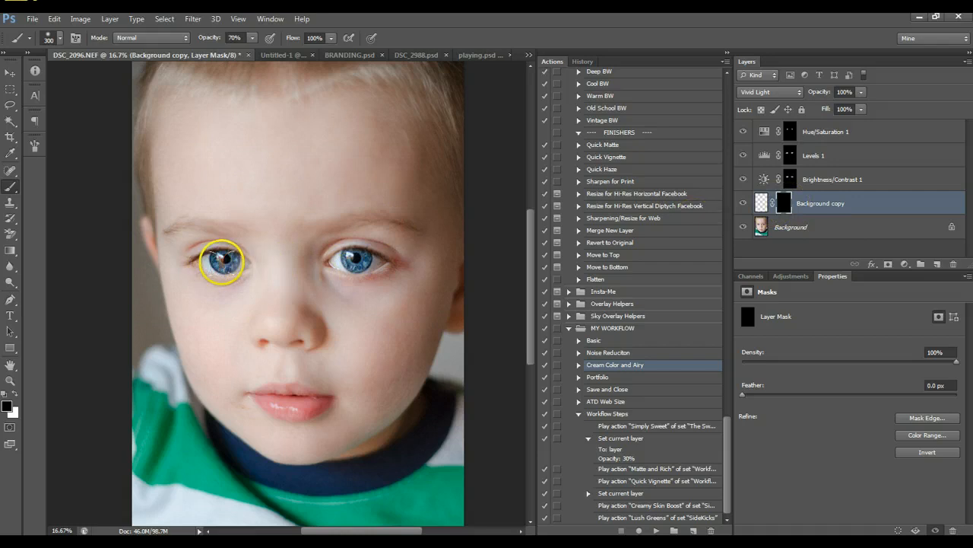
{"action": "left_click_drag", "start_coordinate": [222, 262], "coordinate": [201, 261]}
{"action": "key", "text": "x"}
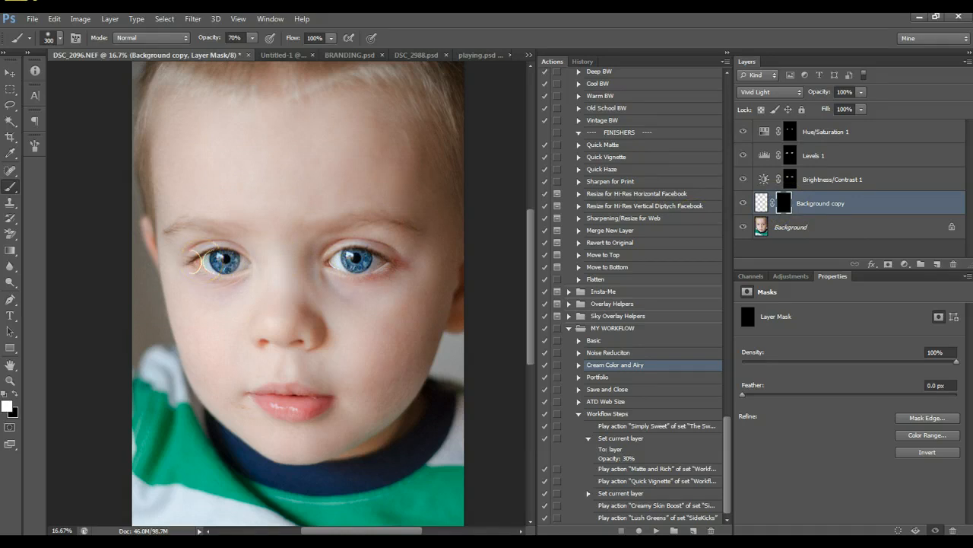
{"action": "mouse_move", "coordinate": [330, 258]}
{"action": "left_mouse_down"}
{"action": "mouse_move", "coordinate": [388, 262]}
{"action": "mouse_move", "coordinate": [369, 252]}
{"action": "left_mouse_up"}
Step: Lower the Background copy's opacity to 66% and compare the zoomed-out portrait with all layers above the Background hidden and shown
{"action": "left_click", "coordinate": [861, 91]}
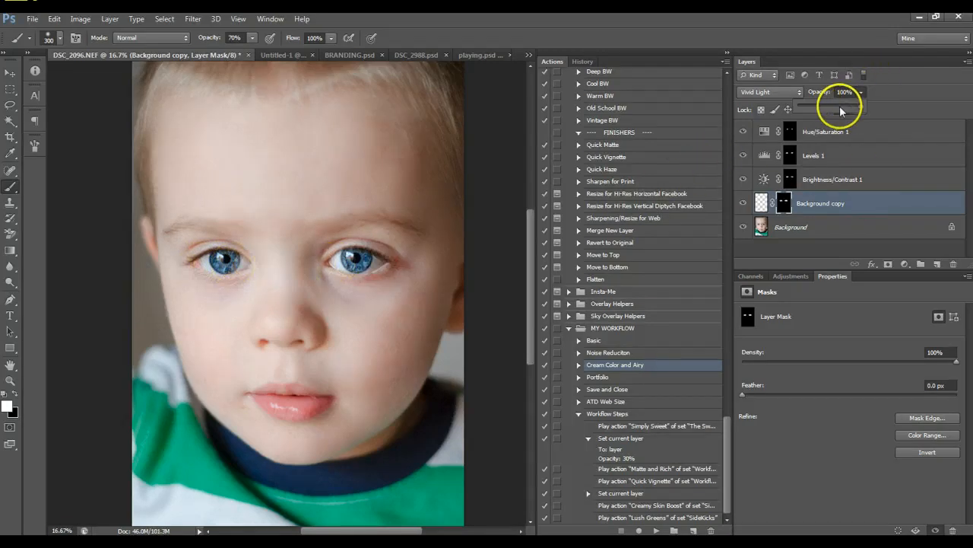
{"action": "left_click", "coordinate": [11, 379]}
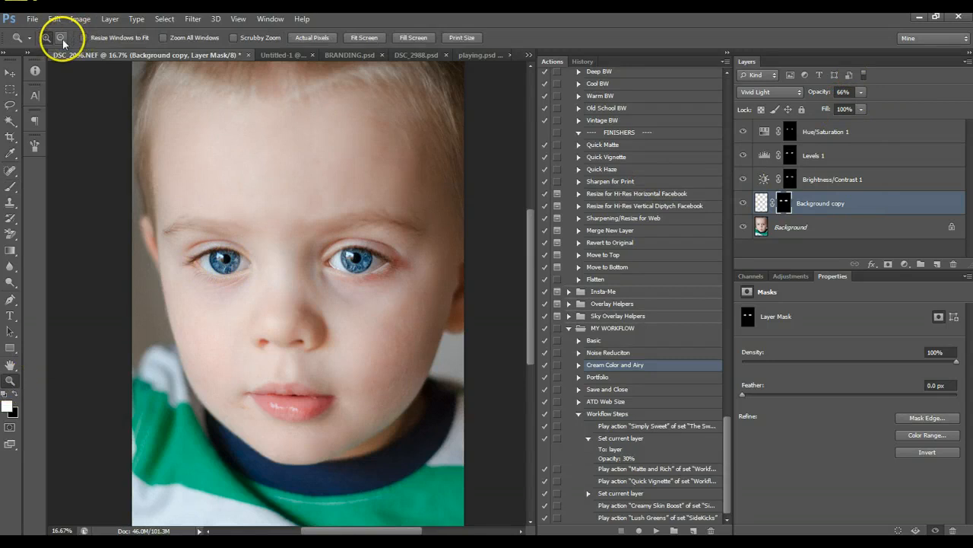
{"action": "left_click", "coordinate": [245, 219], "text": "alt"}
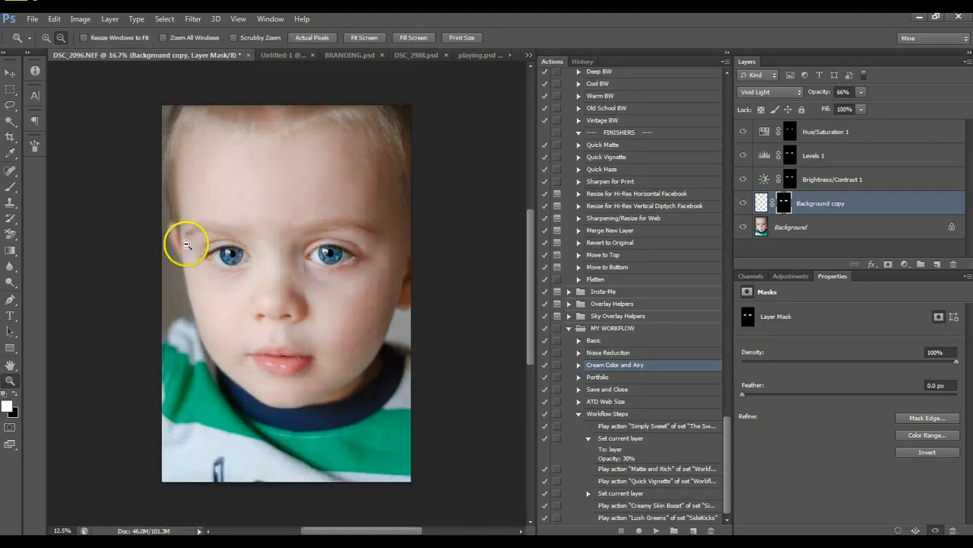
{"action": "left_click", "coordinate": [744, 227], "text": "alt"}
{"action": "left_click", "coordinate": [744, 226], "text": "alt"}
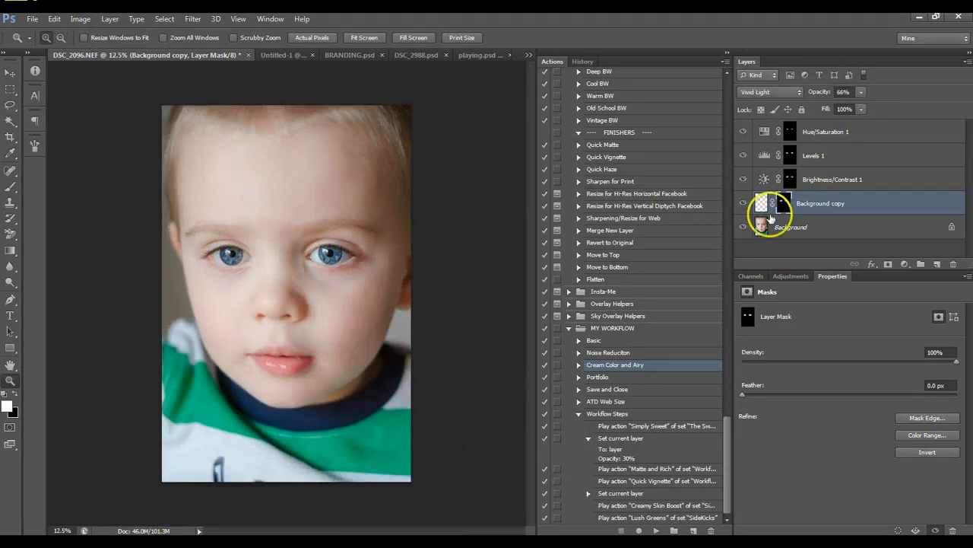
Step: Group the three adjustment layers and the Background copy into one layer group above the Background
{"action": "key", "text": "ctrl+alt+a"}
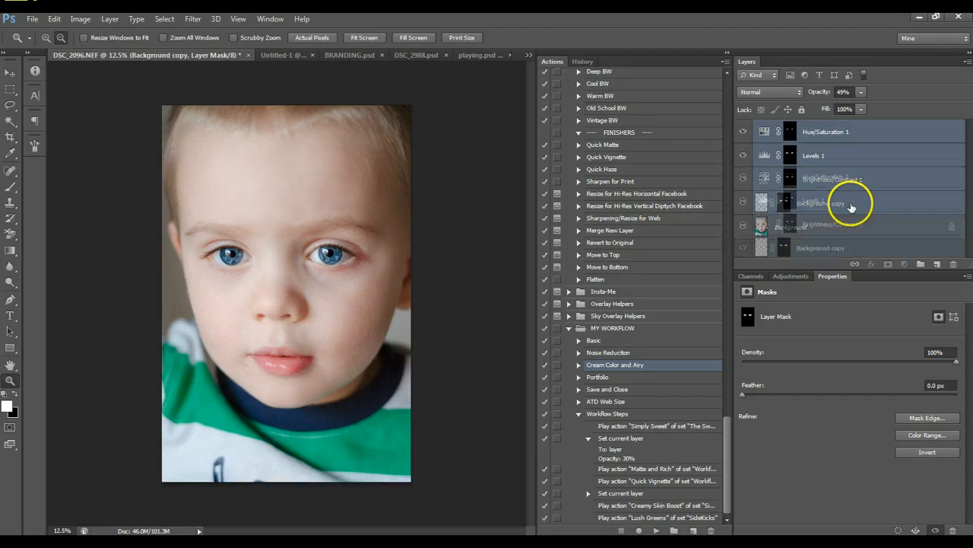
{"action": "key", "text": "ctrl+g"}
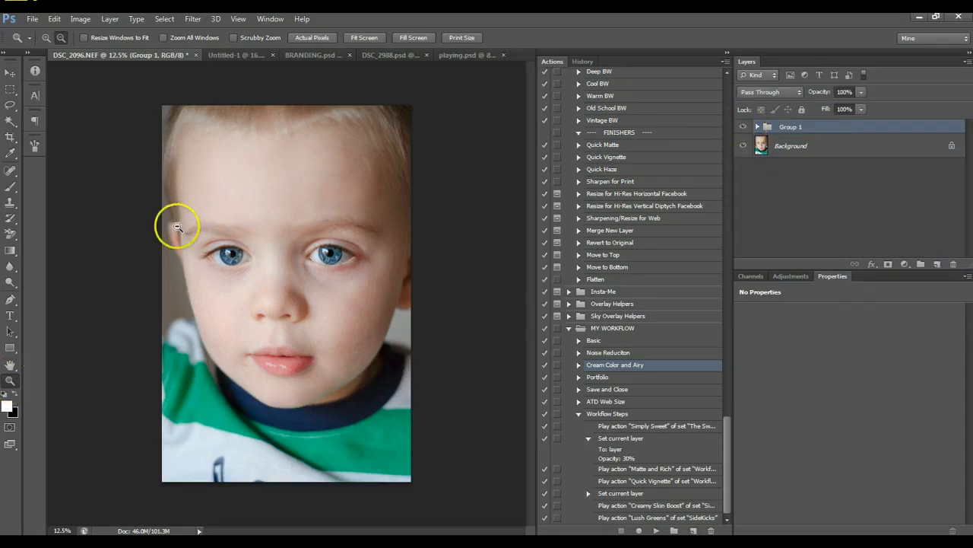
Step: View the portrait at several zoom levels and compare the eyes with the layer group hidden and shown
{"action": "left_click", "coordinate": [413, 326], "text": "alt"}
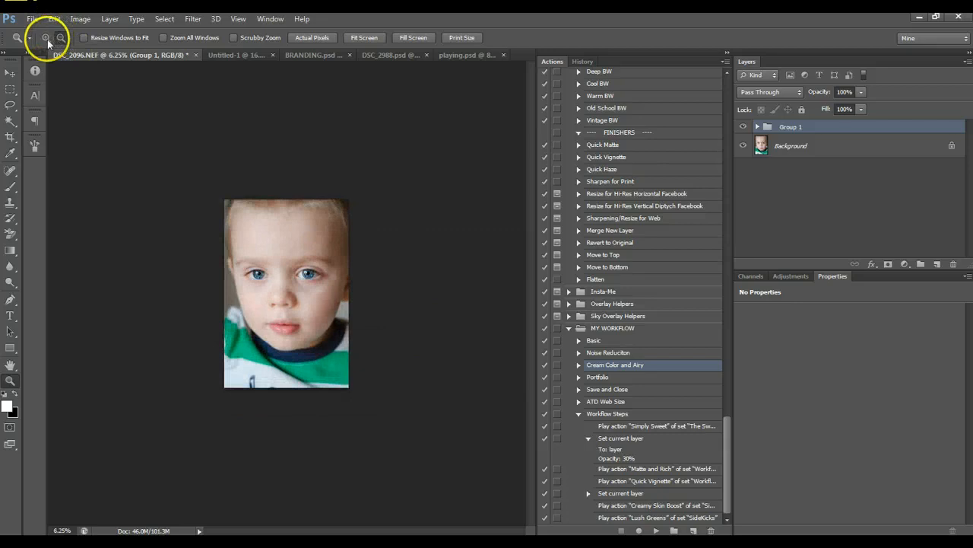
{"action": "left_click", "coordinate": [369, 320]}
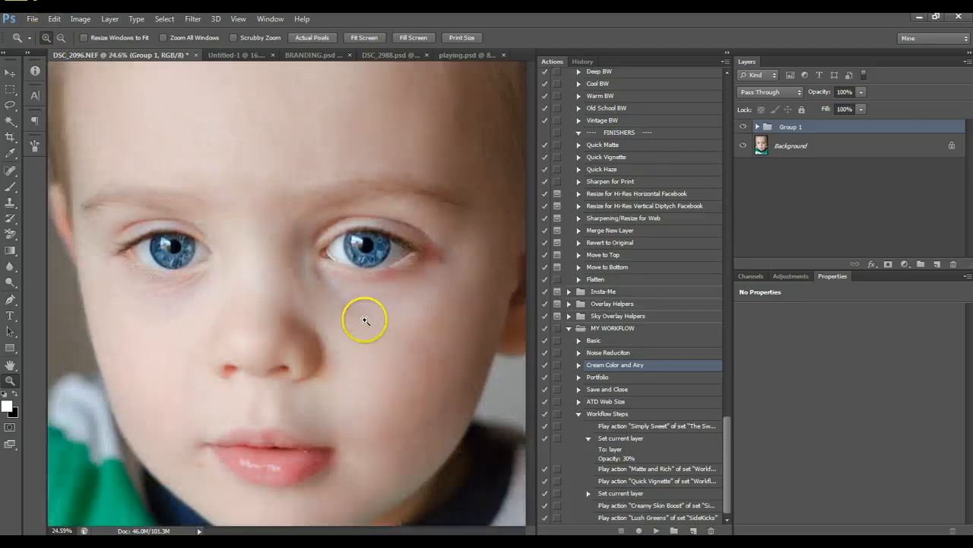
{"action": "left_click", "coordinate": [364, 38]}
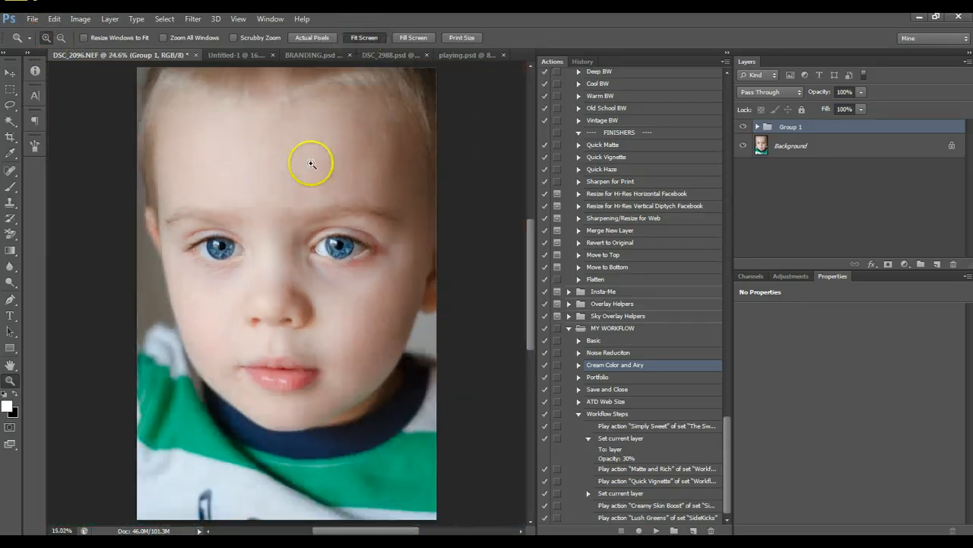
{"action": "left_click", "coordinate": [61, 38]}
{"action": "left_click", "coordinate": [263, 277]}
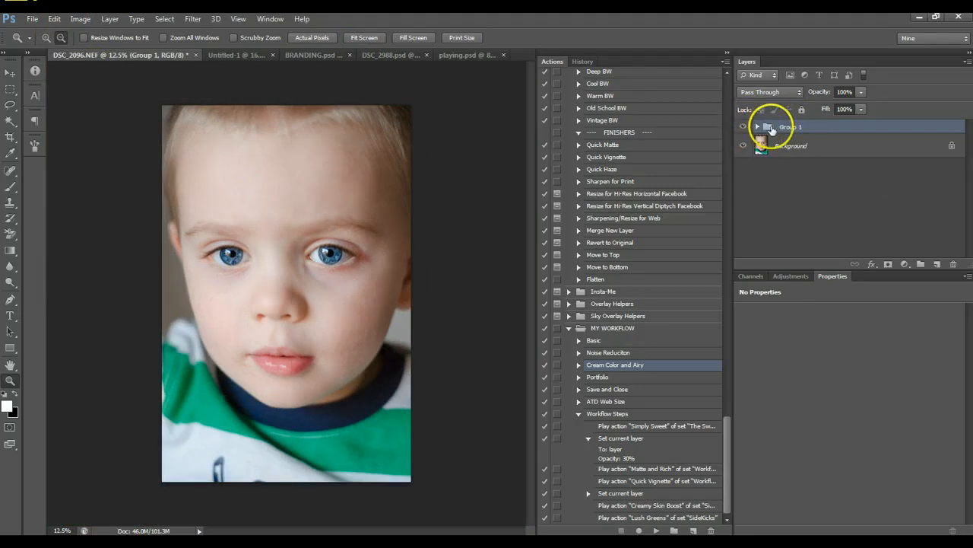
{"action": "left_click_drag", "start_coordinate": [835, 107], "coordinate": [862, 106]}
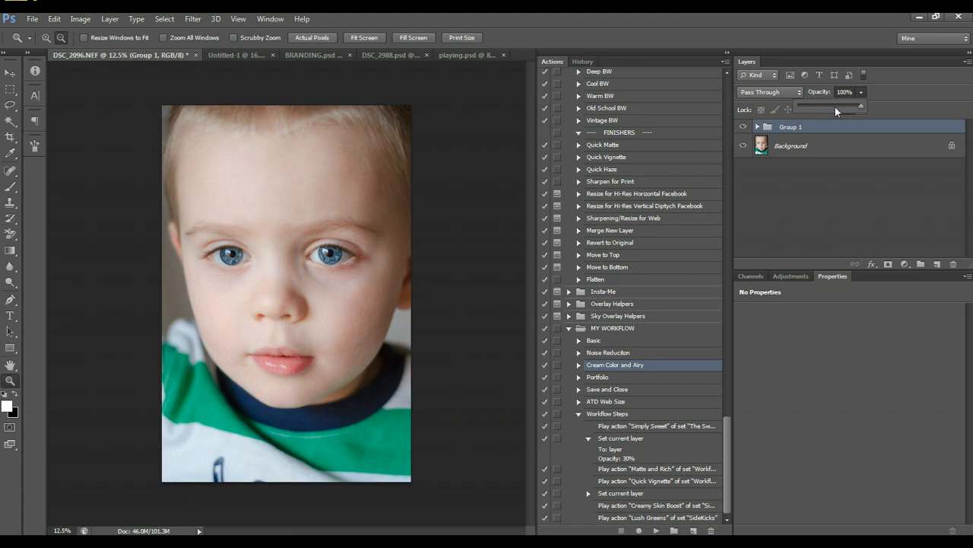
{"action": "left_click", "coordinate": [748, 128]}
{"action": "left_click", "coordinate": [747, 128]}
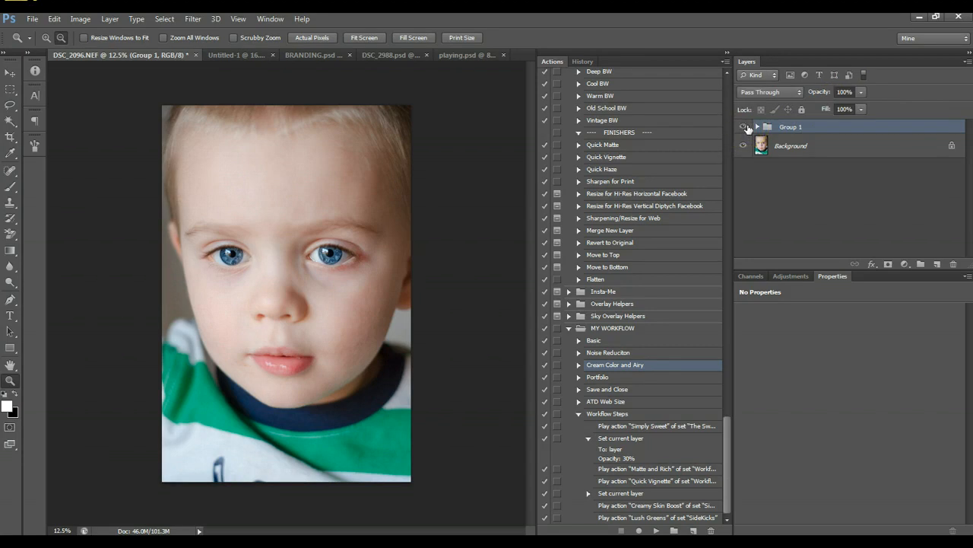
Step: Add a Gradient Map adjustment layer above the group and reverse its gradient for a black-and-white conversion
{"action": "left_click", "coordinate": [905, 264]}
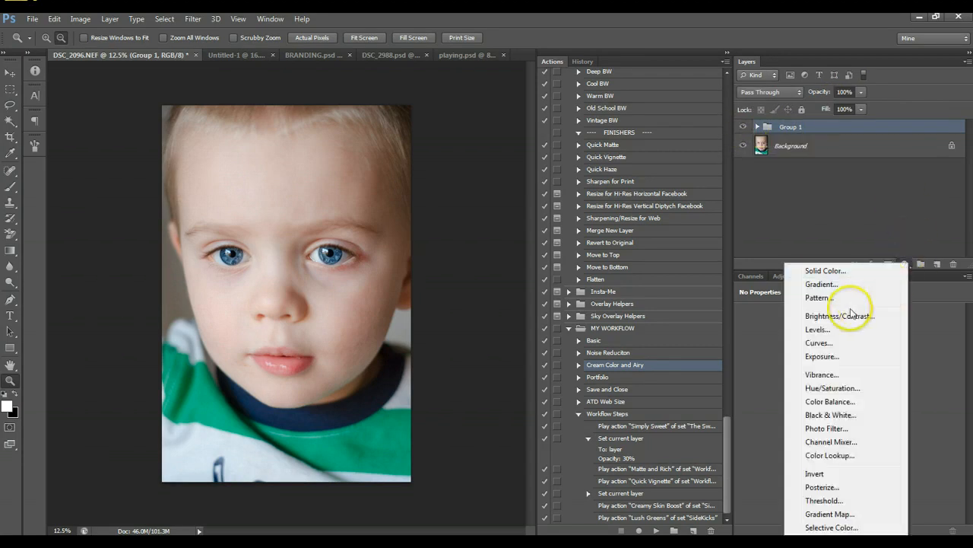
{"action": "left_click", "coordinate": [837, 516]}
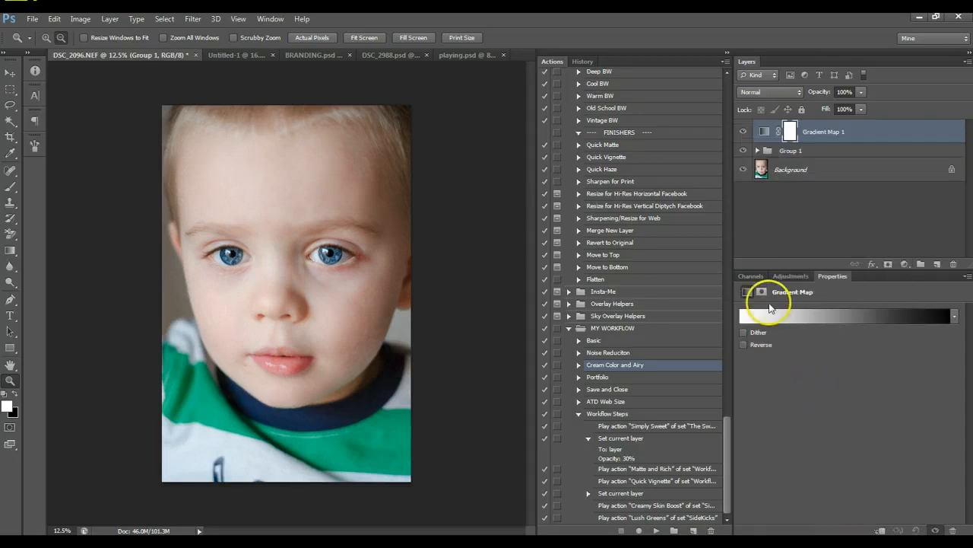
{"action": "left_click", "coordinate": [751, 347]}
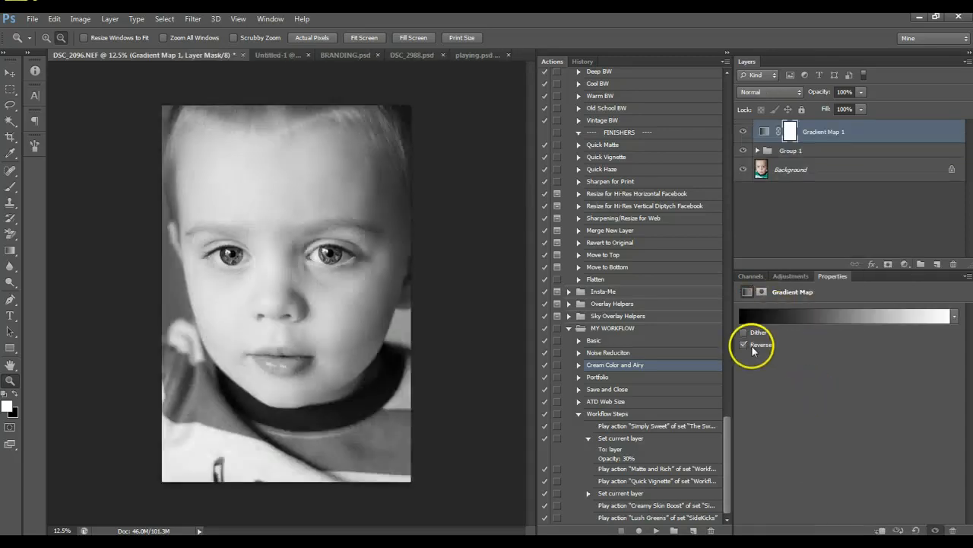
Step: Expand the layer group and compare the black-and-white portrait with the Levels adjustment layer hidden and shown
{"action": "left_click", "coordinate": [766, 152]}
{"action": "left_click", "coordinate": [758, 151]}
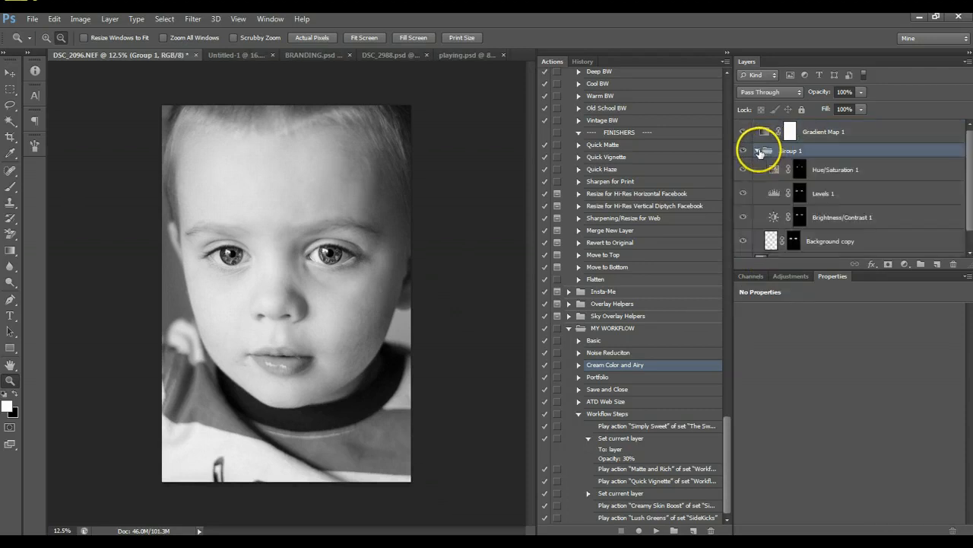
{"action": "left_click", "coordinate": [824, 195]}
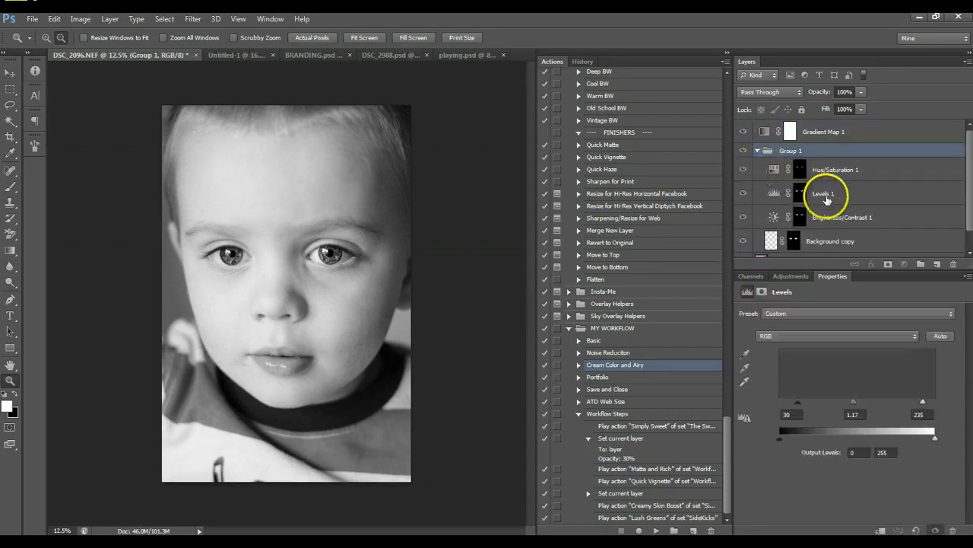
{"action": "left_click", "coordinate": [743, 194]}
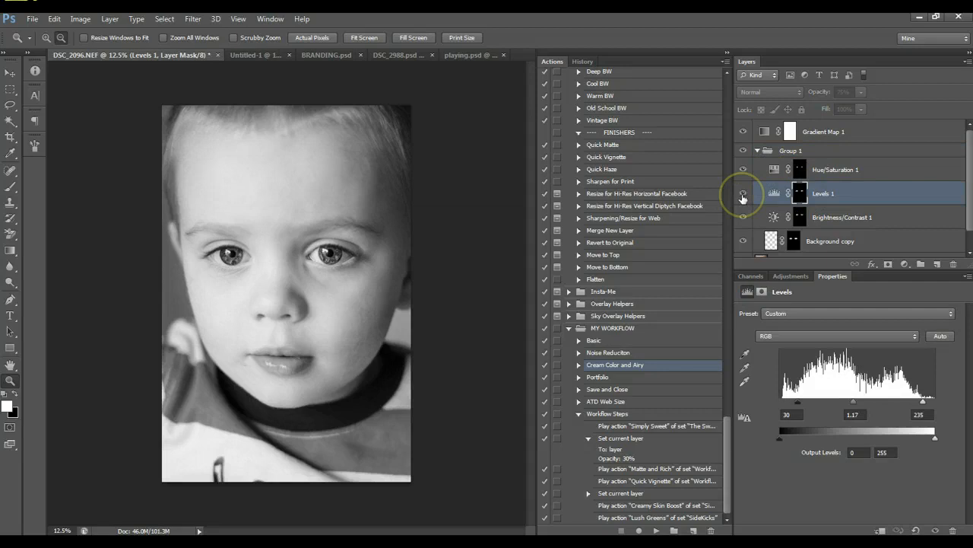
{"action": "left_click", "coordinate": [743, 195]}
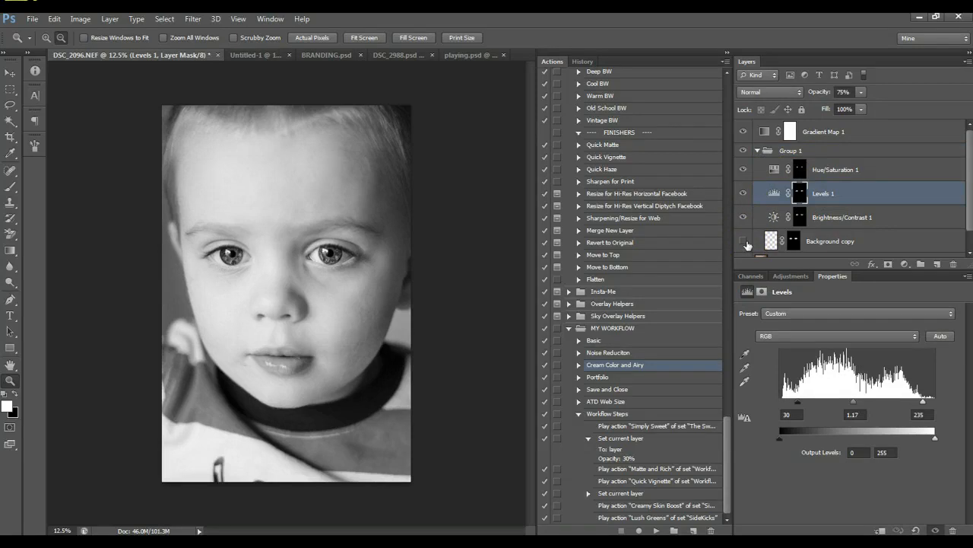
Step: Set the Hue/Saturation layer's opacity to 43%, and the Levels layer's opacity to 78% with a white input level of 252
{"action": "left_click", "coordinate": [835, 171]}
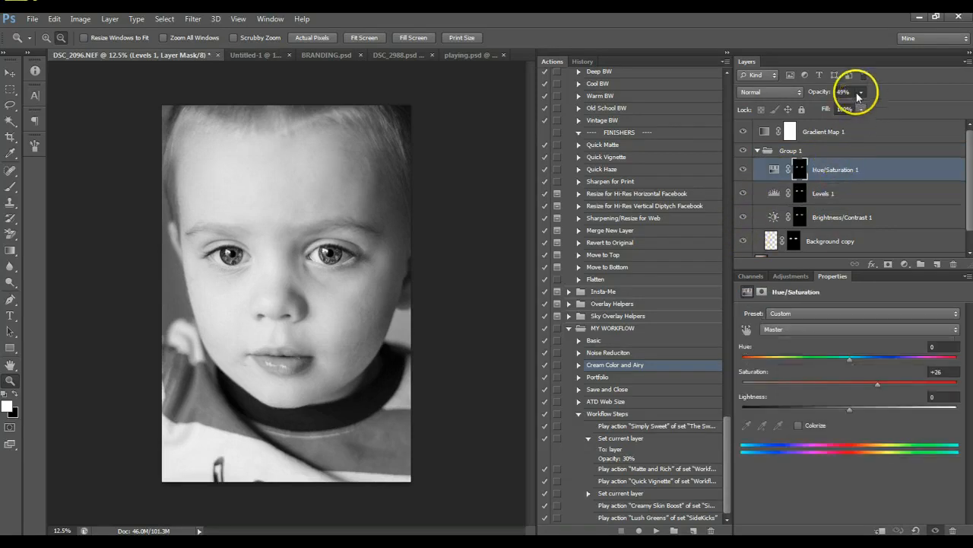
{"action": "left_click_drag", "start_coordinate": [861, 92], "coordinate": [850, 108]}
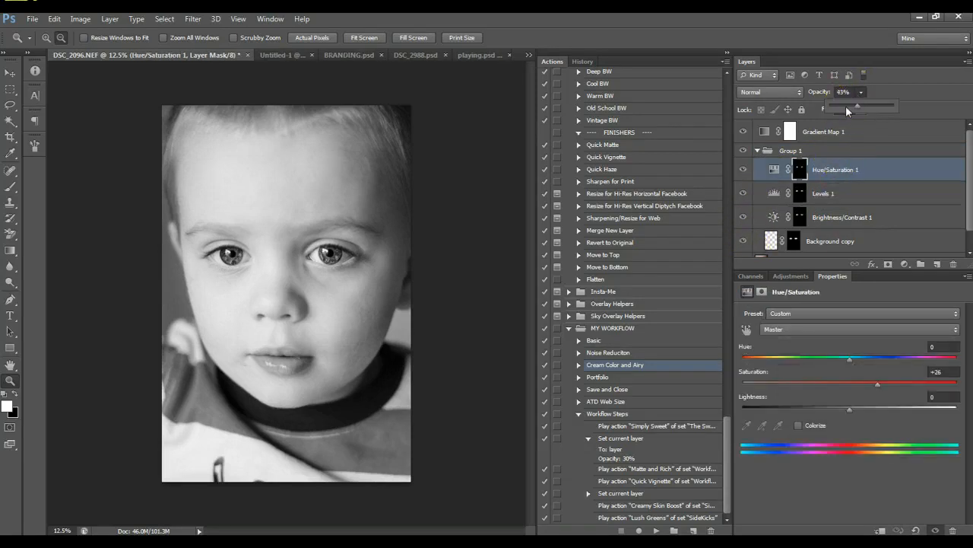
{"action": "left_click", "coordinate": [832, 191]}
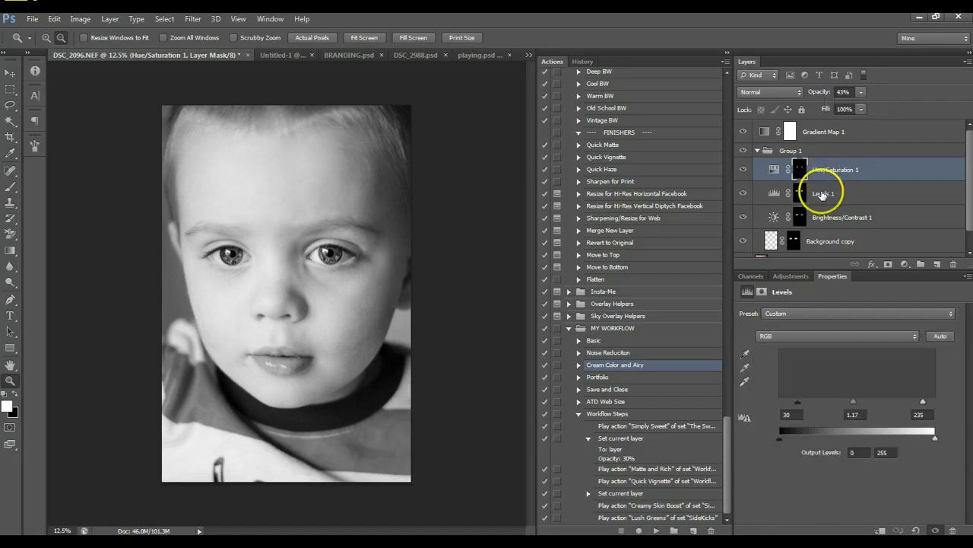
{"action": "left_click", "coordinate": [862, 92]}
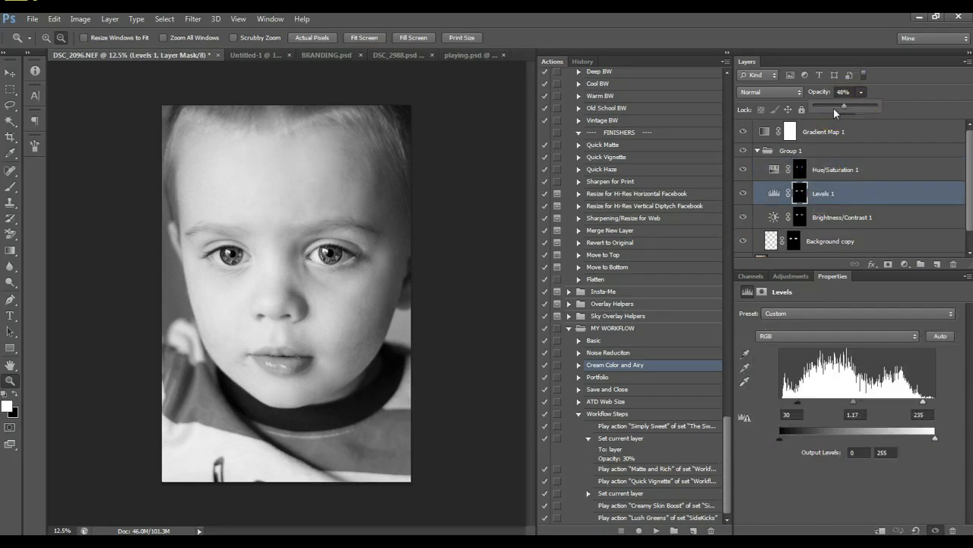
{"action": "left_click_drag", "start_coordinate": [865, 107], "coordinate": [863, 107]}
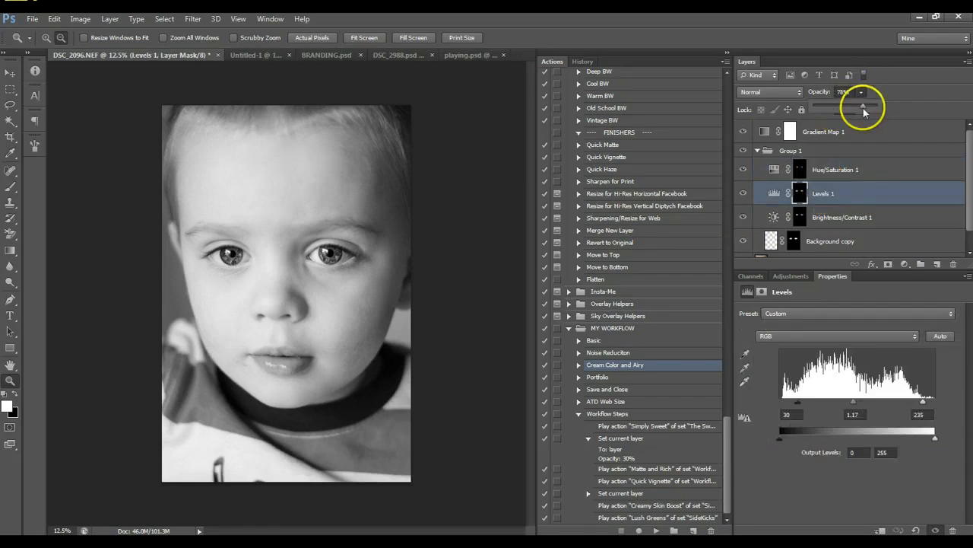
{"action": "left_click", "coordinate": [924, 401]}
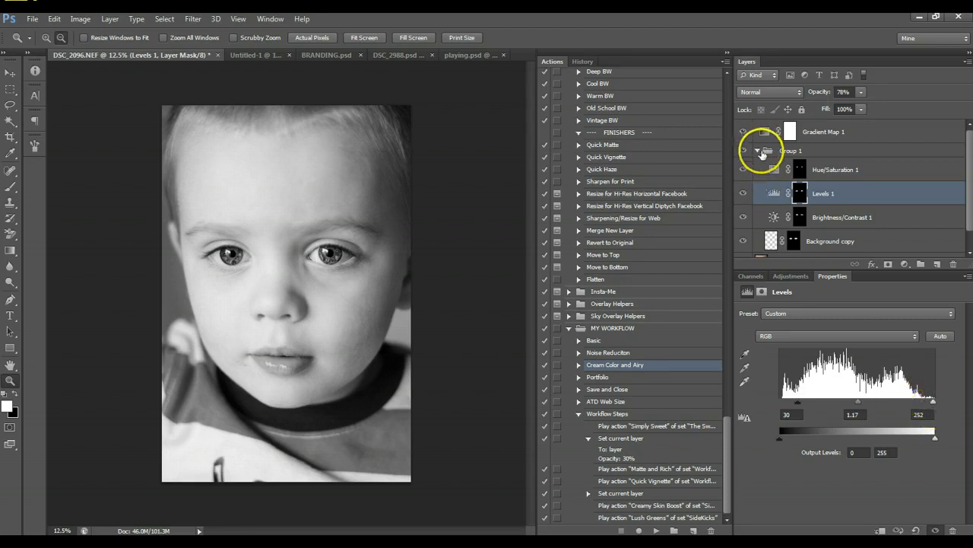
Step: Delete the Gradient Map layer and the whole eye-adjustment group, leaving only the Background
{"action": "left_click", "coordinate": [795, 151]}
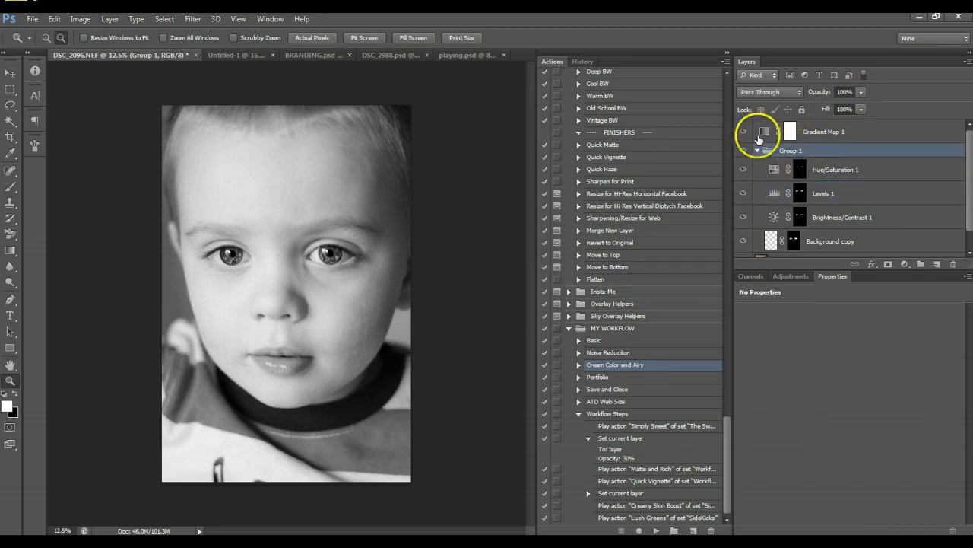
{"action": "left_click_drag", "start_coordinate": [834, 134], "coordinate": [955, 265]}
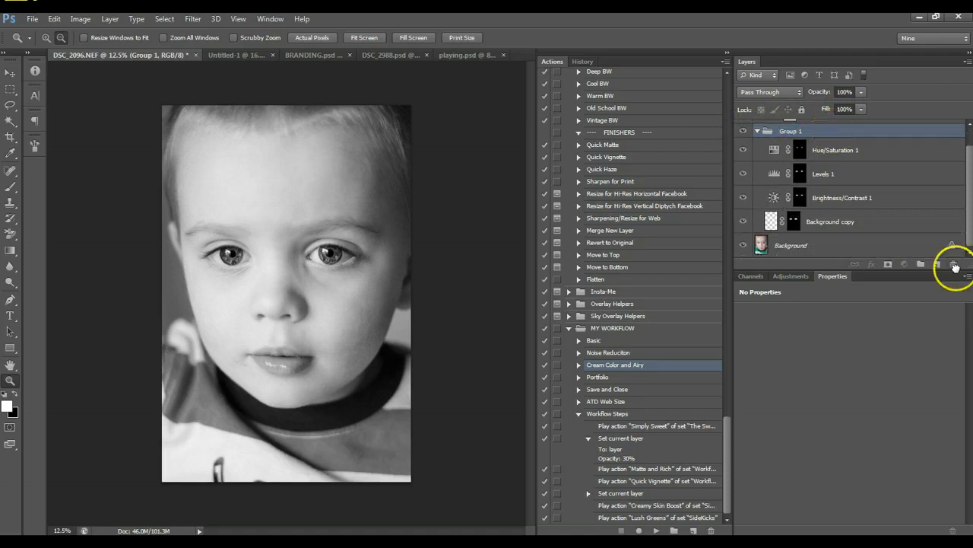
{"action": "left_click_drag", "start_coordinate": [828, 130], "coordinate": [954, 264]}
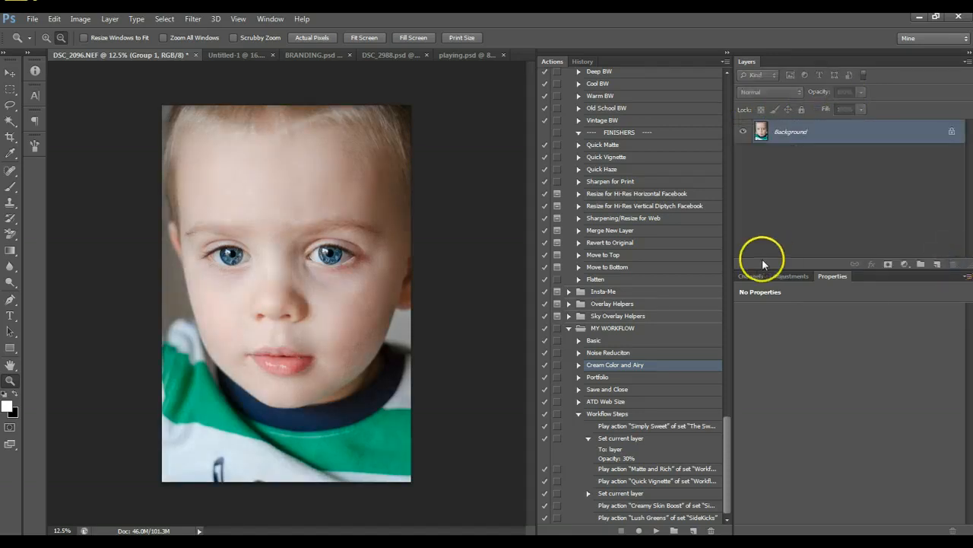
Step: Run the Bright Eyes action from the cosmetic kicks on the portrait
{"action": "left_click", "coordinate": [728, 250]}
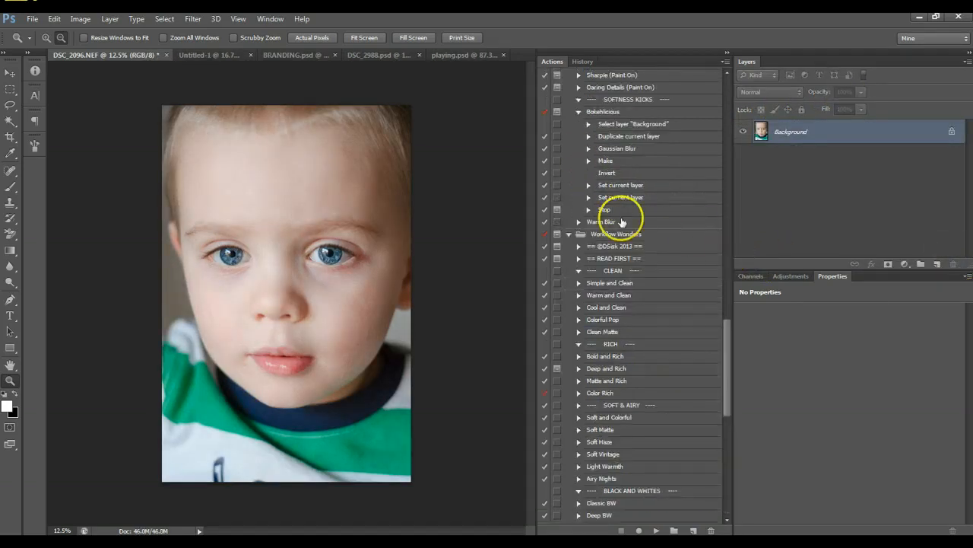
{"action": "scroll", "coordinate": [625, 301], "scroll_direction": "up", "scroll_amount": 2}
{"action": "scroll", "coordinate": [625, 302], "scroll_direction": "up", "scroll_amount": 2}
{"action": "left_click", "coordinate": [579, 271]}
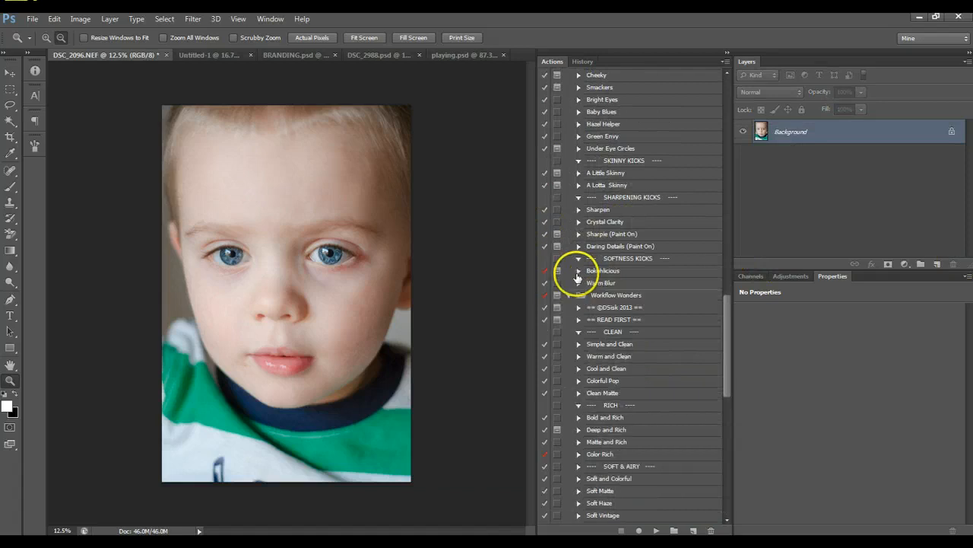
{"action": "scroll", "coordinate": [579, 285], "scroll_direction": "up", "scroll_amount": 4}
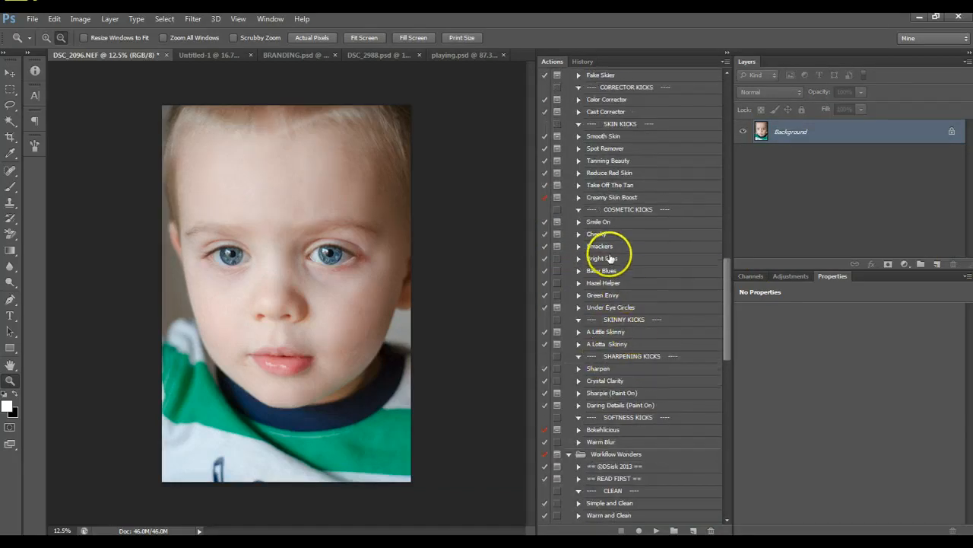
{"action": "left_click", "coordinate": [613, 258]}
{"action": "left_click", "coordinate": [656, 530]}
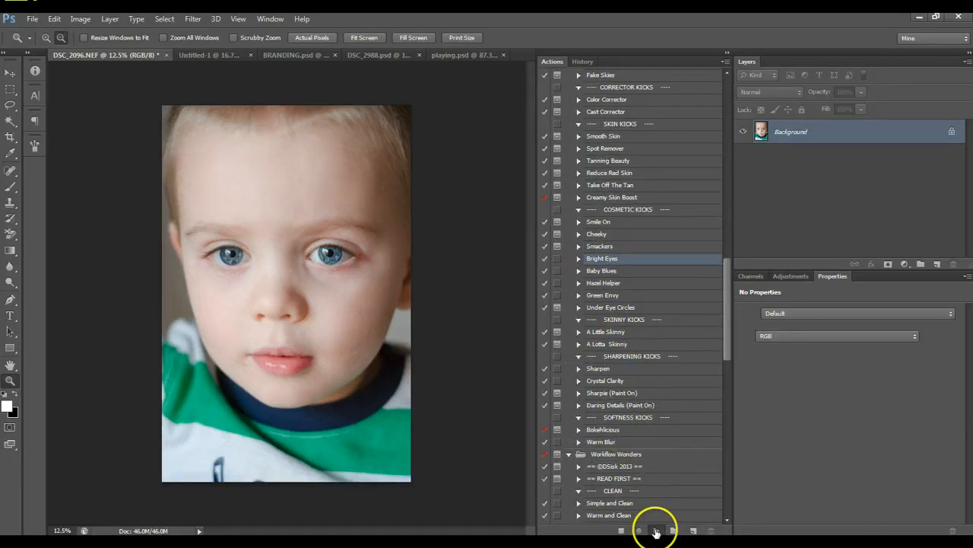
{"action": "left_click", "coordinate": [791, 276]}
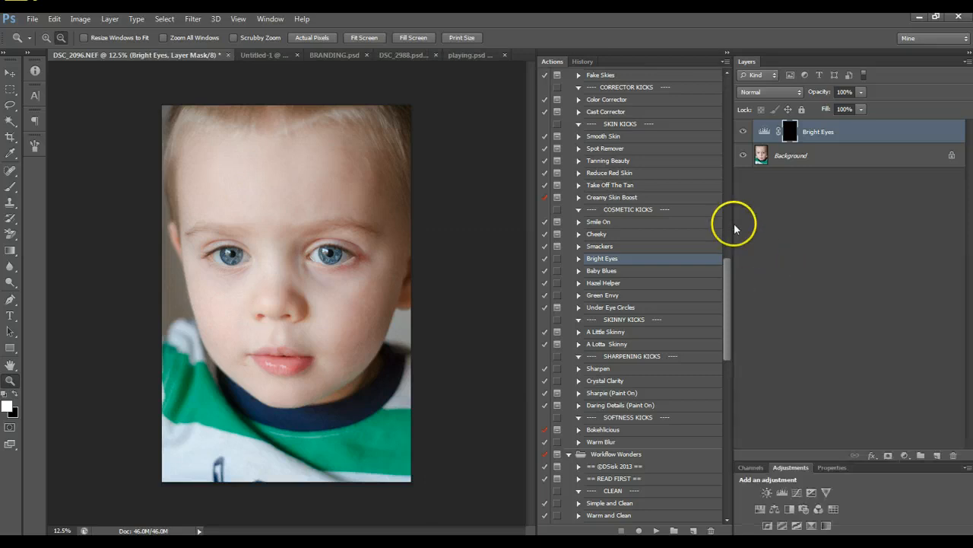
Step: Run the Baby Blues action and paint white on its layer mask over both irises with a 70% opacity brush
{"action": "left_click", "coordinate": [617, 270]}
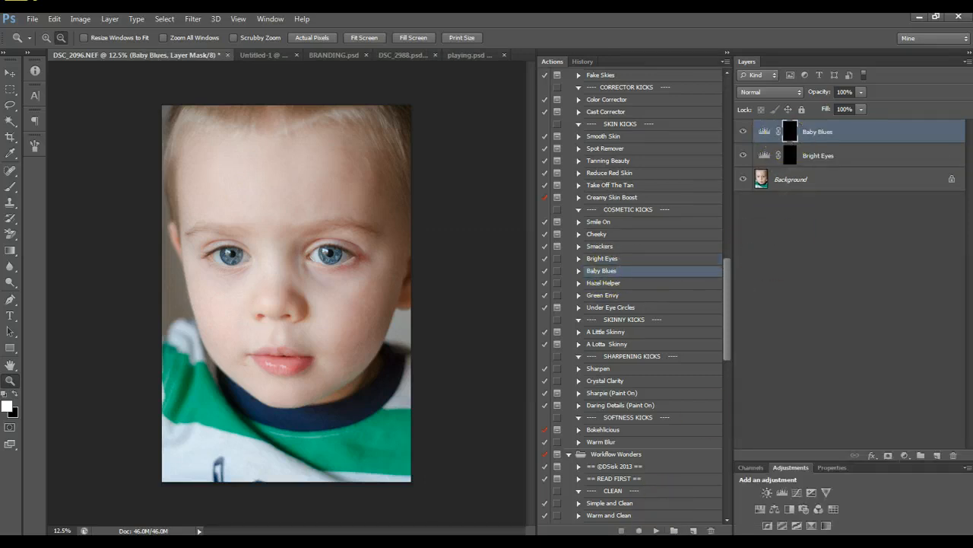
{"action": "left_click", "coordinate": [11, 186]}
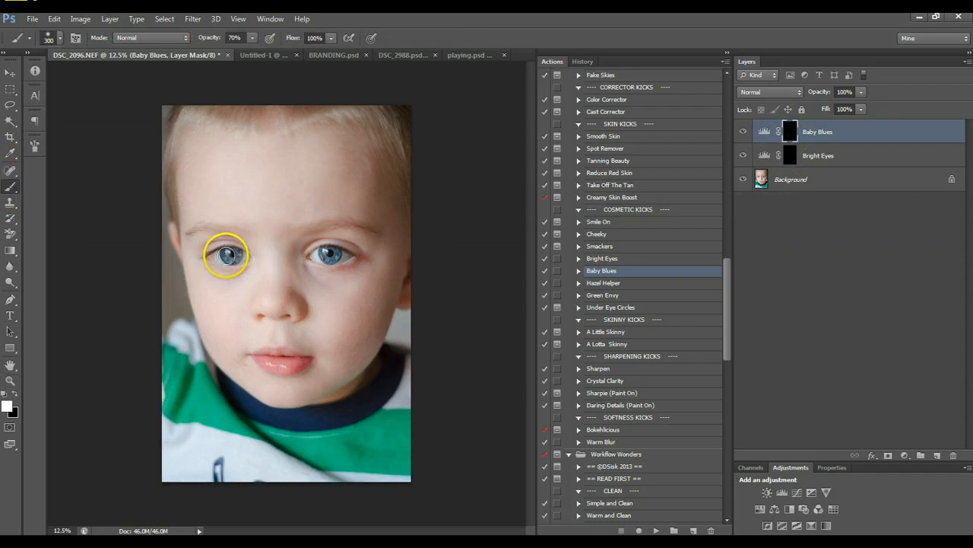
{"action": "left_click", "coordinate": [229, 254]}
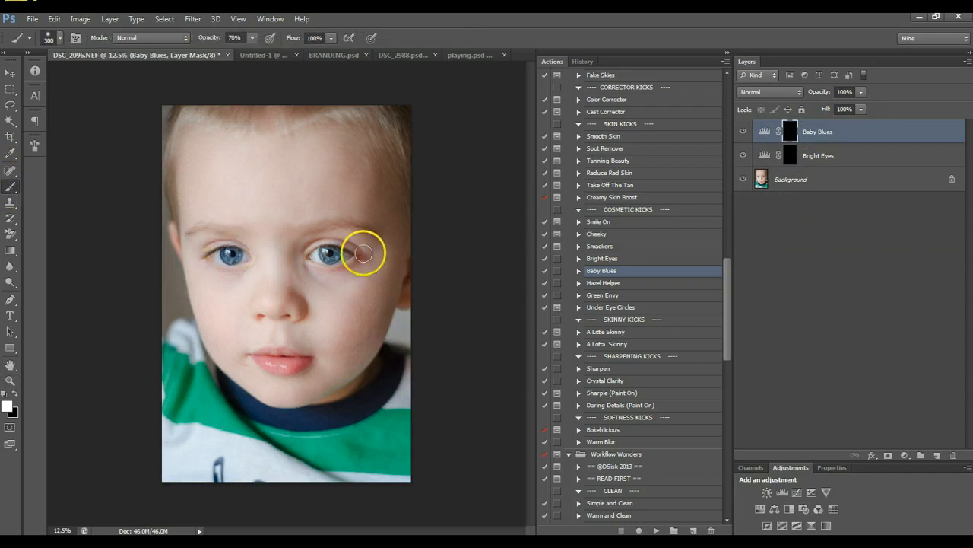
{"action": "left_click", "coordinate": [327, 254]}
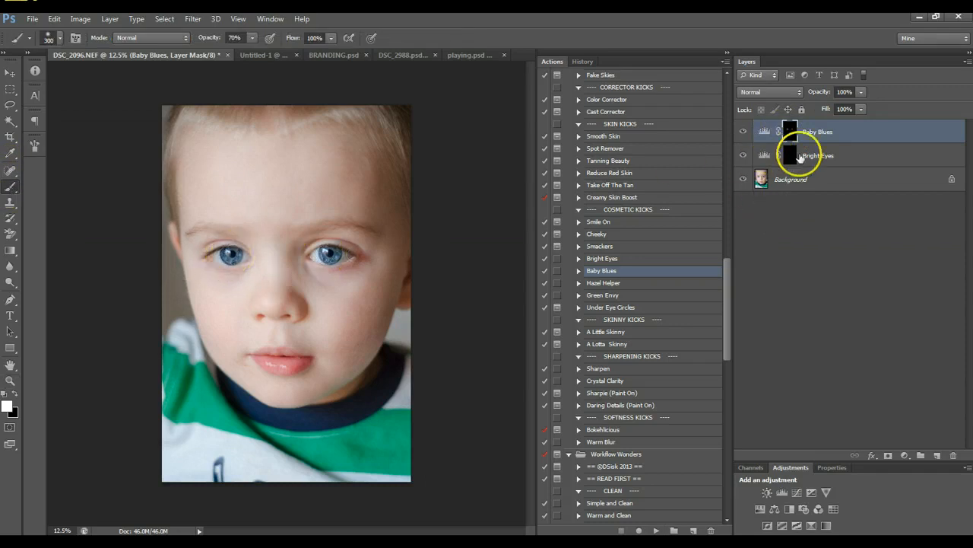
Step: Paint white on the Bright Eyes layer mask over both eyes
{"action": "left_click", "coordinate": [798, 155]}
{"action": "mouse_move", "coordinate": [319, 252]}
{"action": "left_mouse_down"}
{"action": "mouse_move", "coordinate": [322, 261]}
{"action": "mouse_move", "coordinate": [324, 252]}
{"action": "left_mouse_up"}
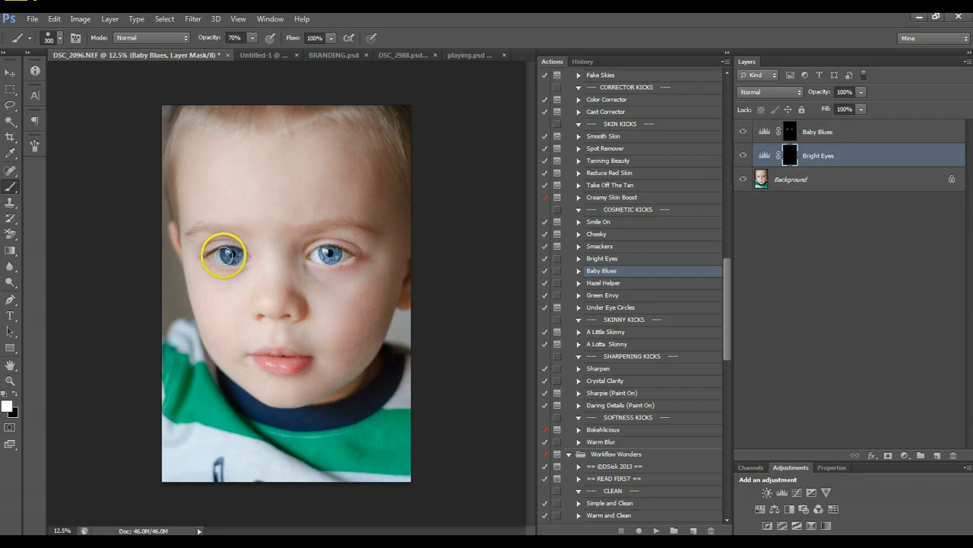
{"action": "left_click_drag", "start_coordinate": [224, 256], "coordinate": [221, 256]}
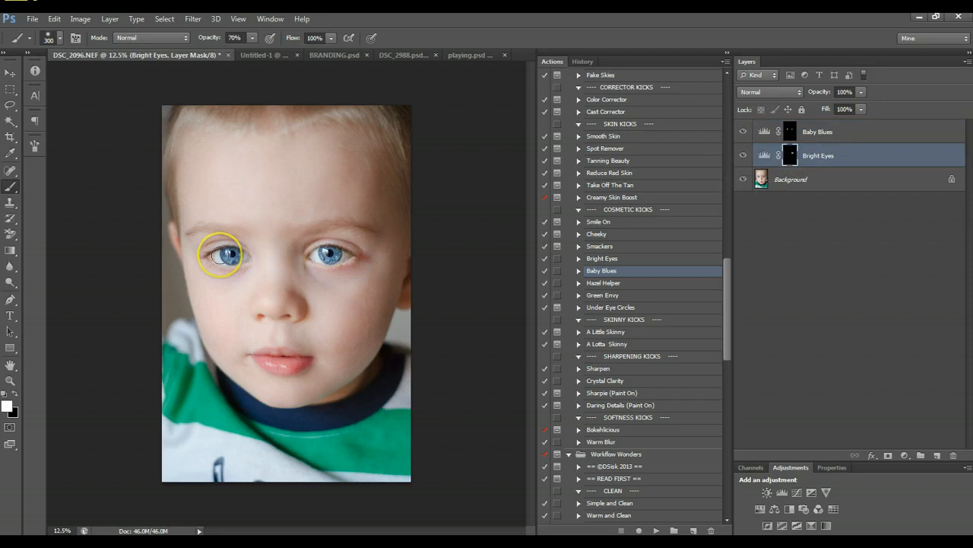
Step: Lower the Baby Blues layer's opacity to 36% and the Bright Eyes layer's opacity to 28%
{"action": "left_click", "coordinate": [861, 92]}
{"action": "left_click_drag", "start_coordinate": [834, 110], "coordinate": [829, 107]}
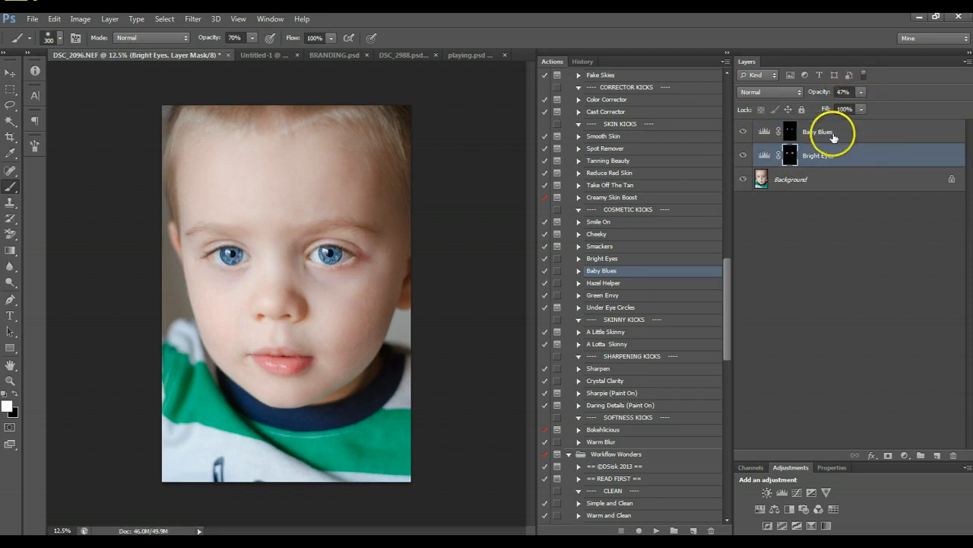
{"action": "left_click", "coordinate": [834, 135]}
{"action": "left_click", "coordinate": [861, 92]}
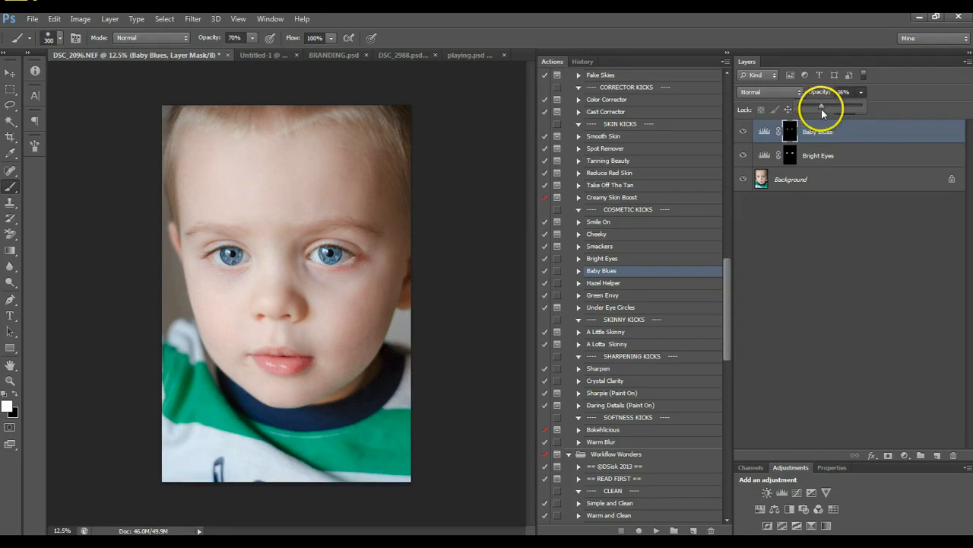
{"action": "left_click", "coordinate": [826, 156]}
{"action": "left_click", "coordinate": [861, 92]}
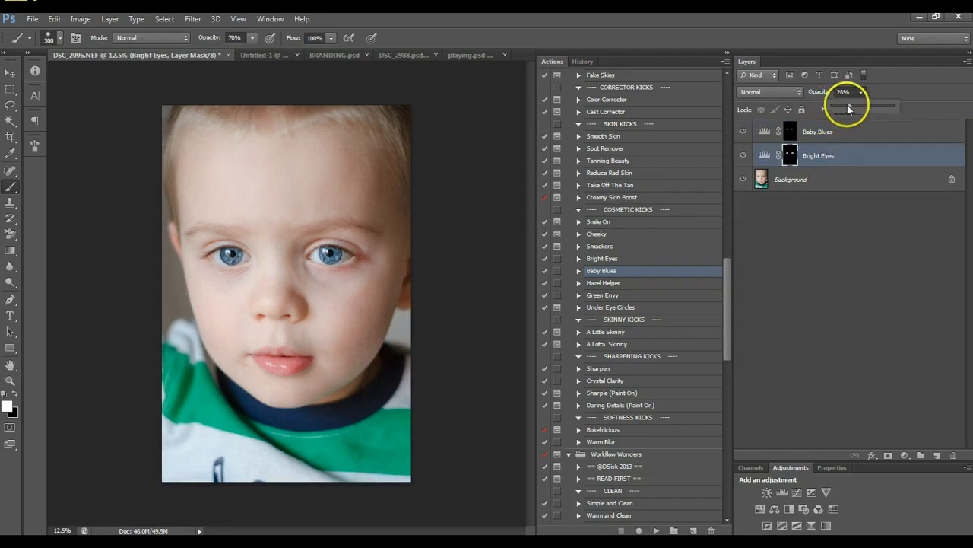
{"action": "left_click", "coordinate": [744, 183]}
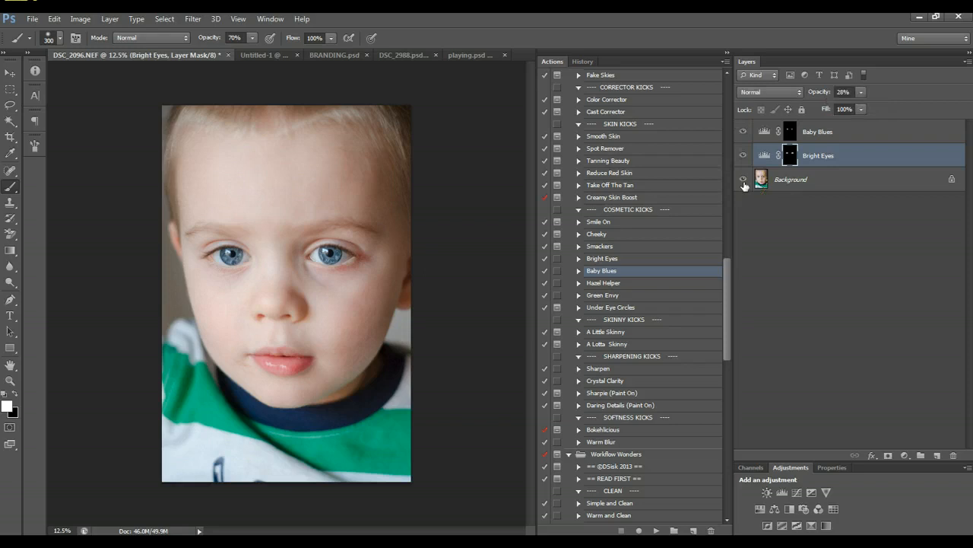
Step: Run the Sharpie (Paint On) action and paint white on its layer mask over both eyes
{"action": "left_click", "coordinate": [836, 129]}
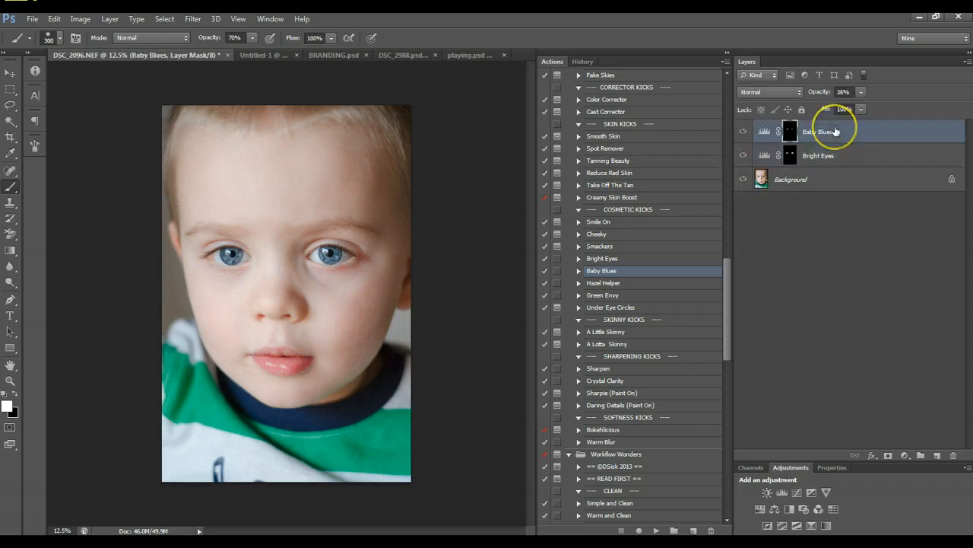
{"action": "left_click", "coordinate": [633, 393]}
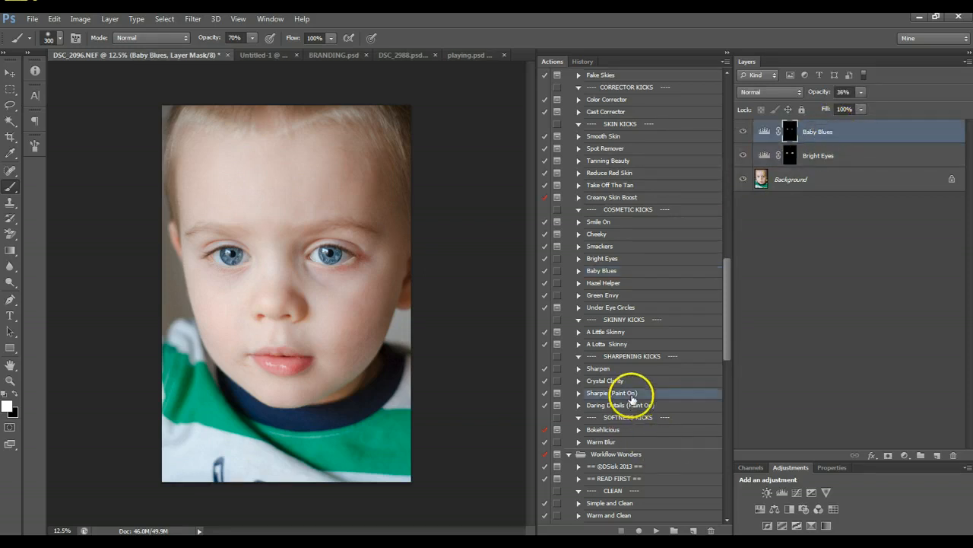
{"action": "left_click", "coordinate": [657, 531]}
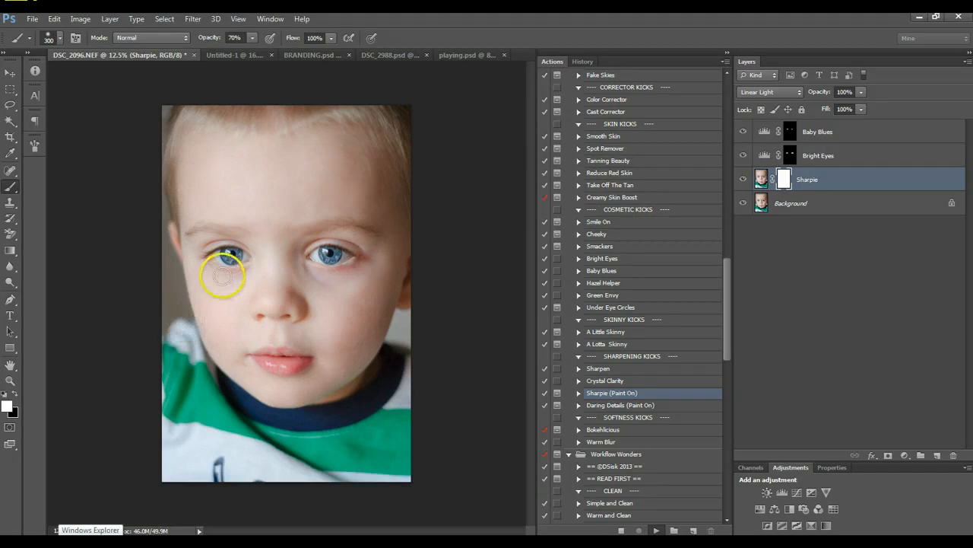
{"action": "left_click", "coordinate": [463, 218]}
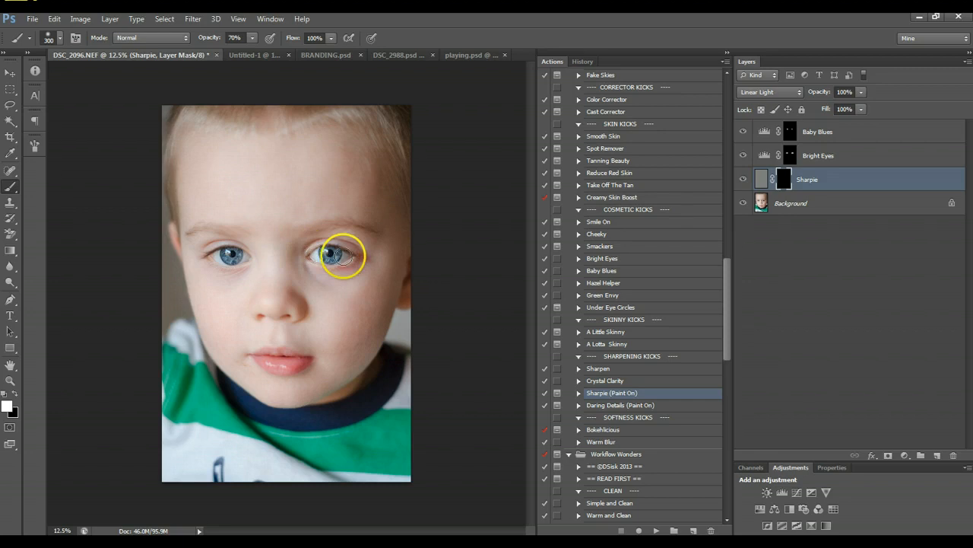
{"action": "left_click_drag", "start_coordinate": [343, 256], "coordinate": [334, 255]}
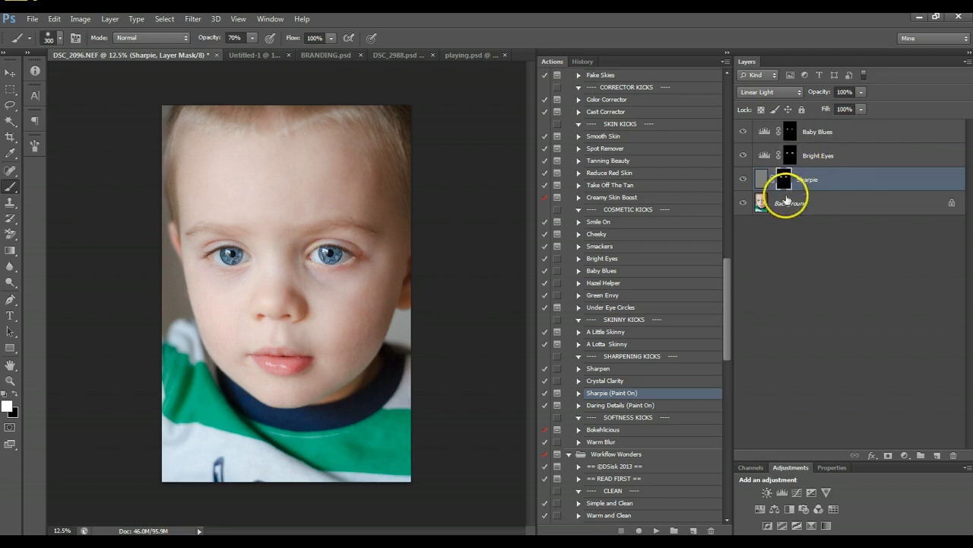
Step: Compare the portrait with all layers above the Background hidden and shown
{"action": "left_click", "coordinate": [743, 204], "text": "alt"}
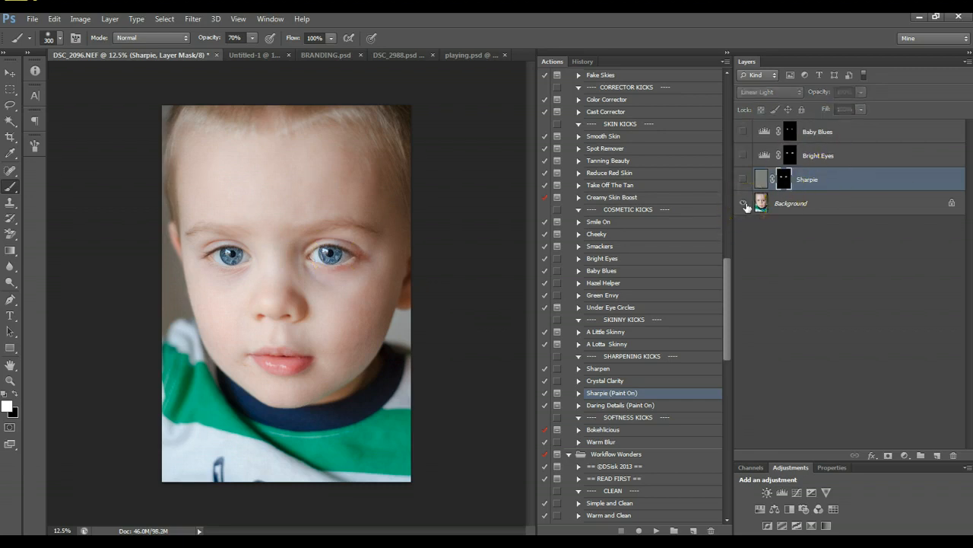
{"action": "left_click", "coordinate": [744, 204], "text": "alt"}
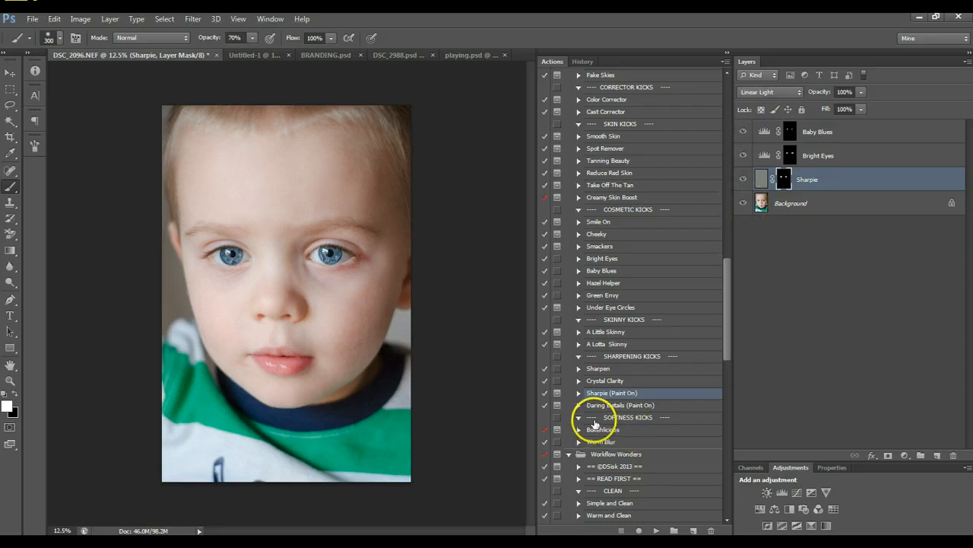
Step: Reduce the Bright Eyes layer's opacity a little further and lower the Sharpie layer's opacity to 58%
{"action": "left_click", "coordinate": [835, 129]}
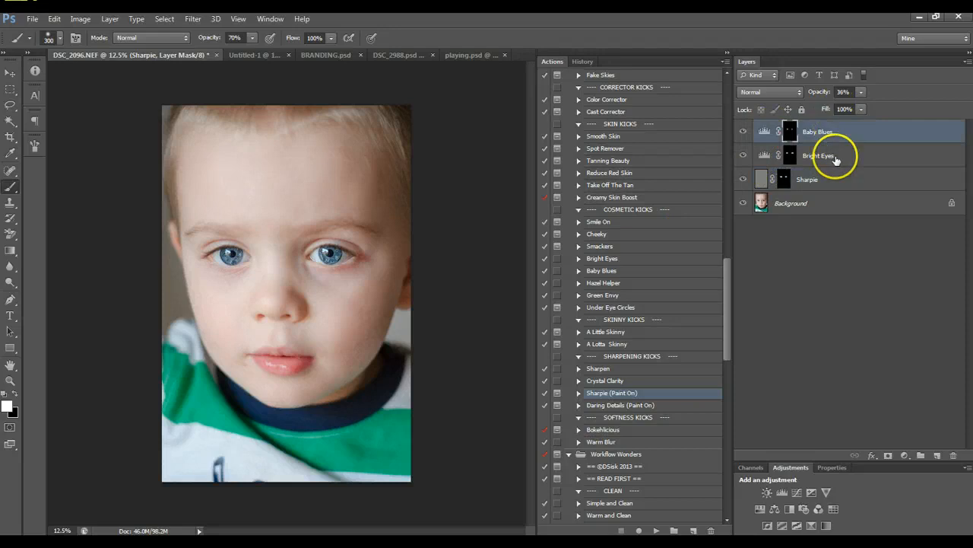
{"action": "left_click", "coordinate": [832, 153]}
{"action": "left_click", "coordinate": [861, 92]}
{"action": "left_click_drag", "start_coordinate": [860, 105], "coordinate": [854, 107]}
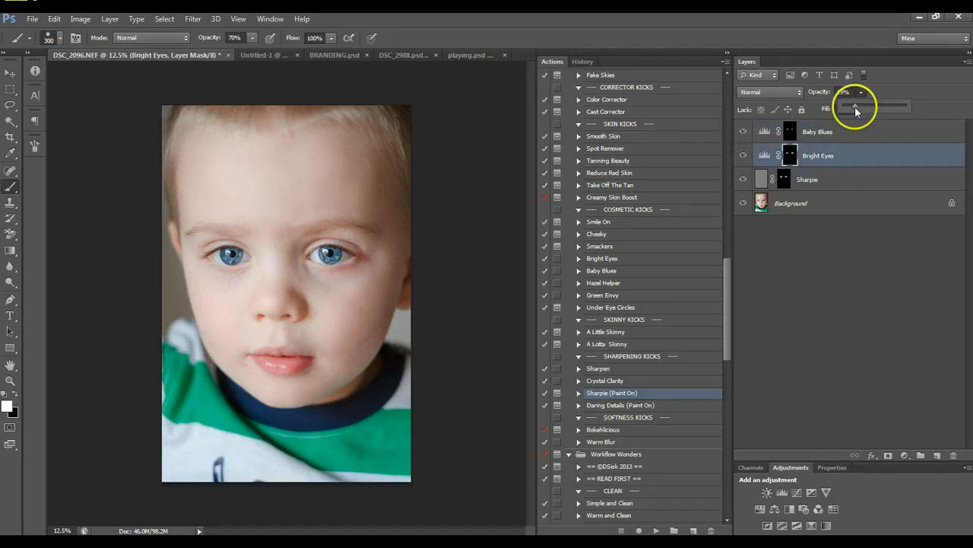
{"action": "left_click", "coordinate": [845, 183]}
{"action": "left_click", "coordinate": [845, 179]}
{"action": "left_click", "coordinate": [861, 92]}
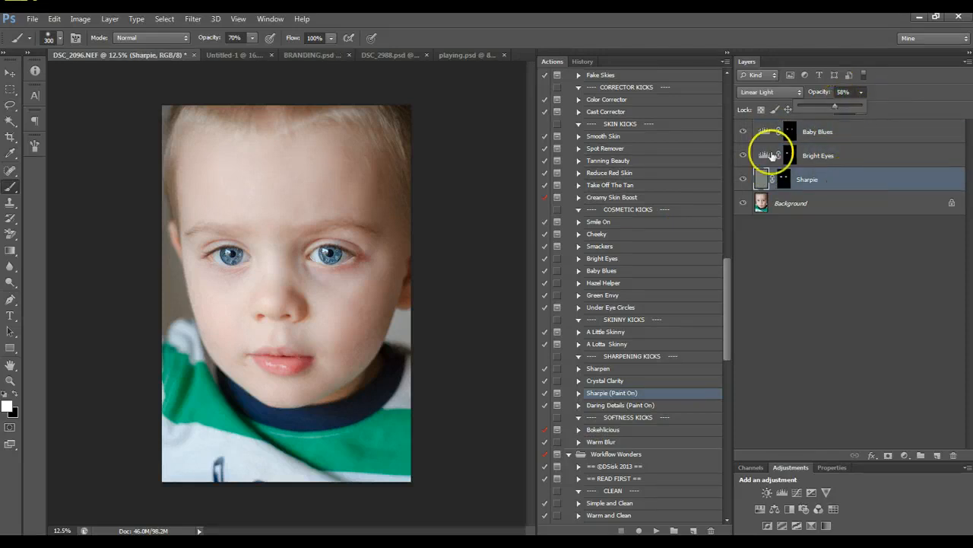